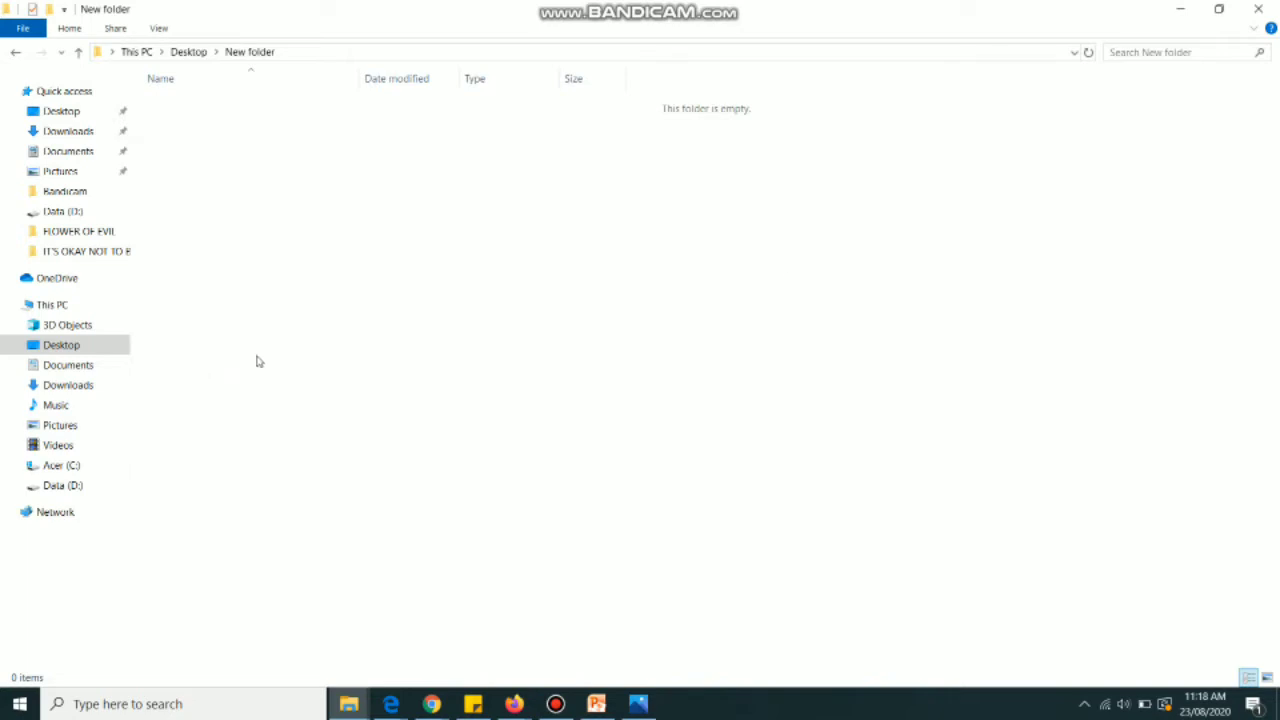
Add a new subfolder inside New folder, keeping the default name 'New folder'
right_click(323, 334)
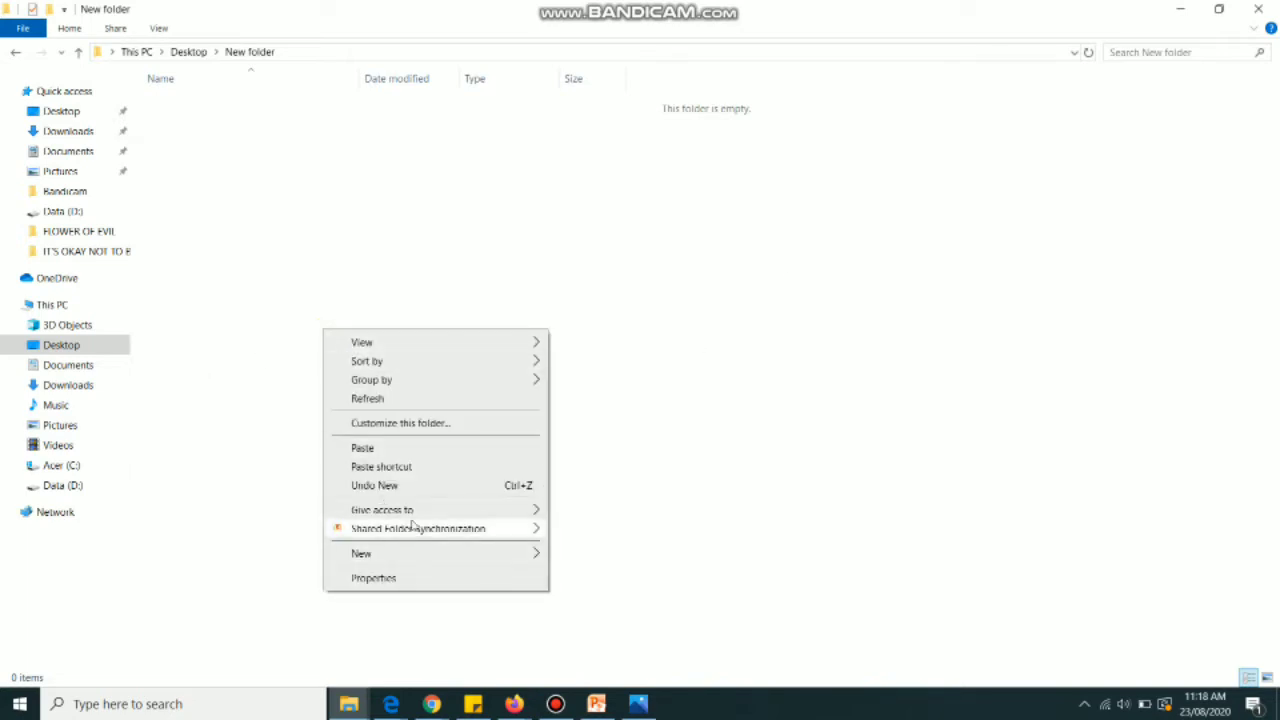
mouse_move(430, 561)
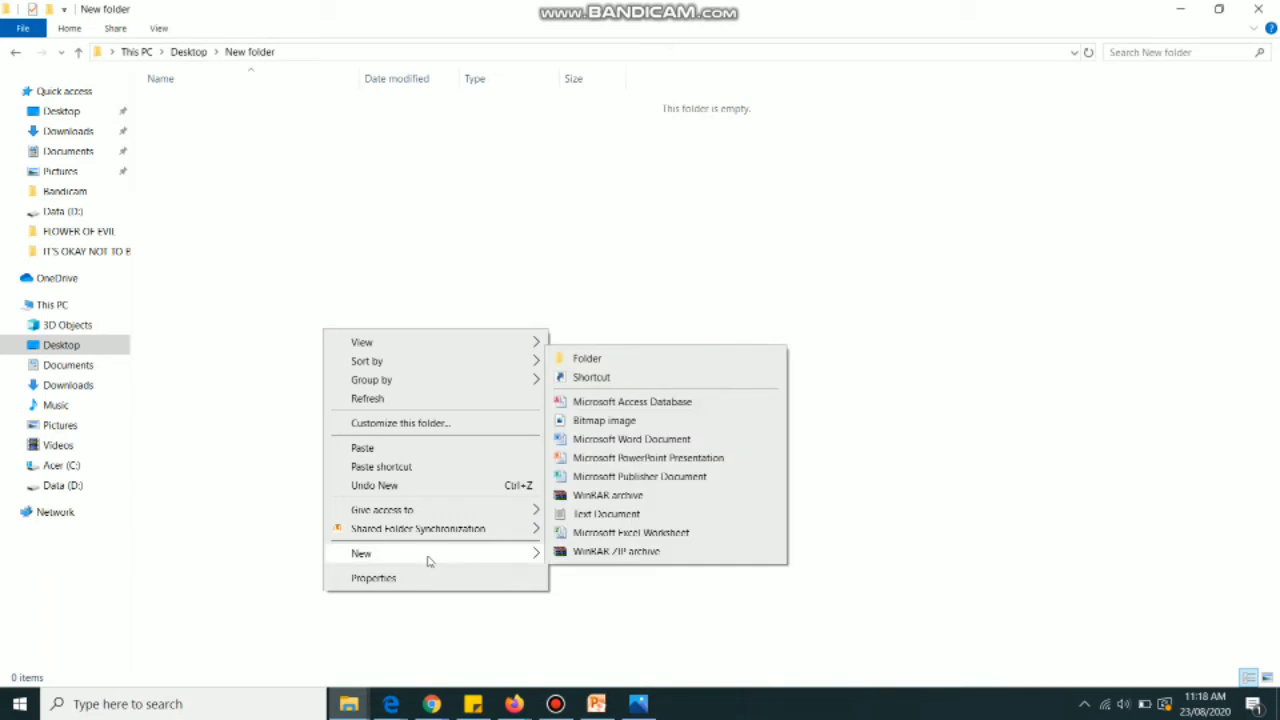
click(595, 362)
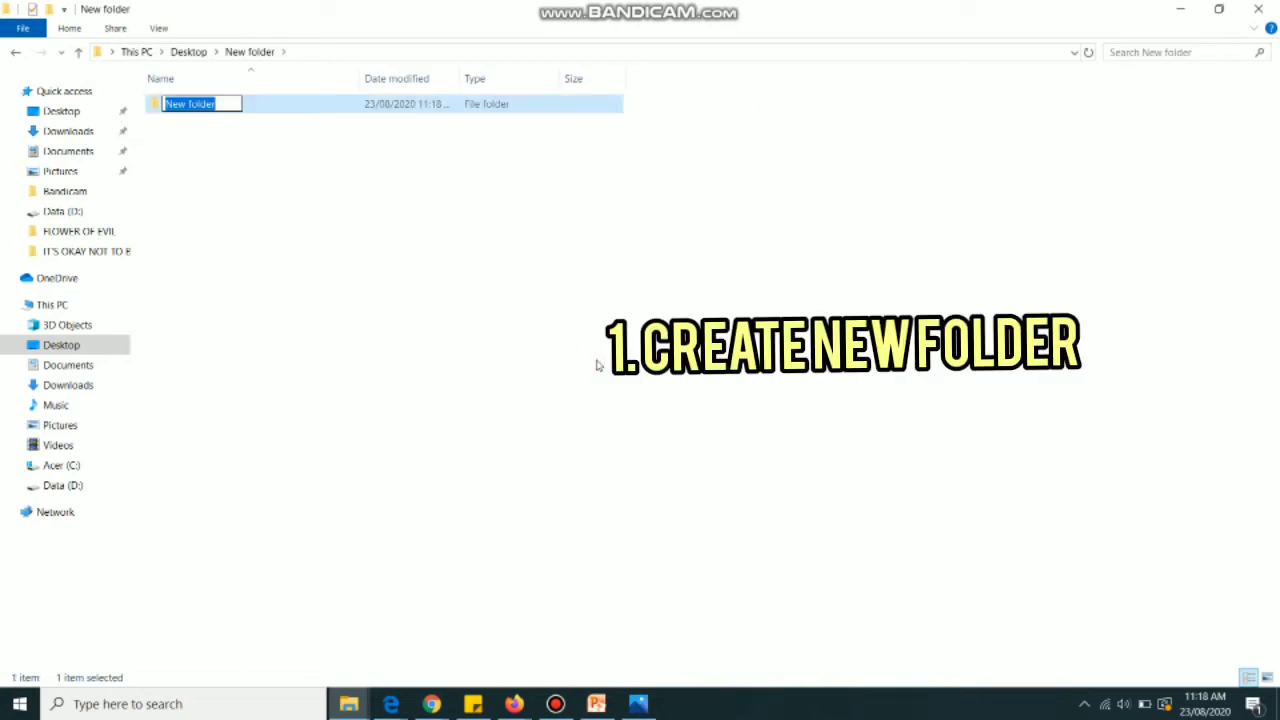
click(452, 263)
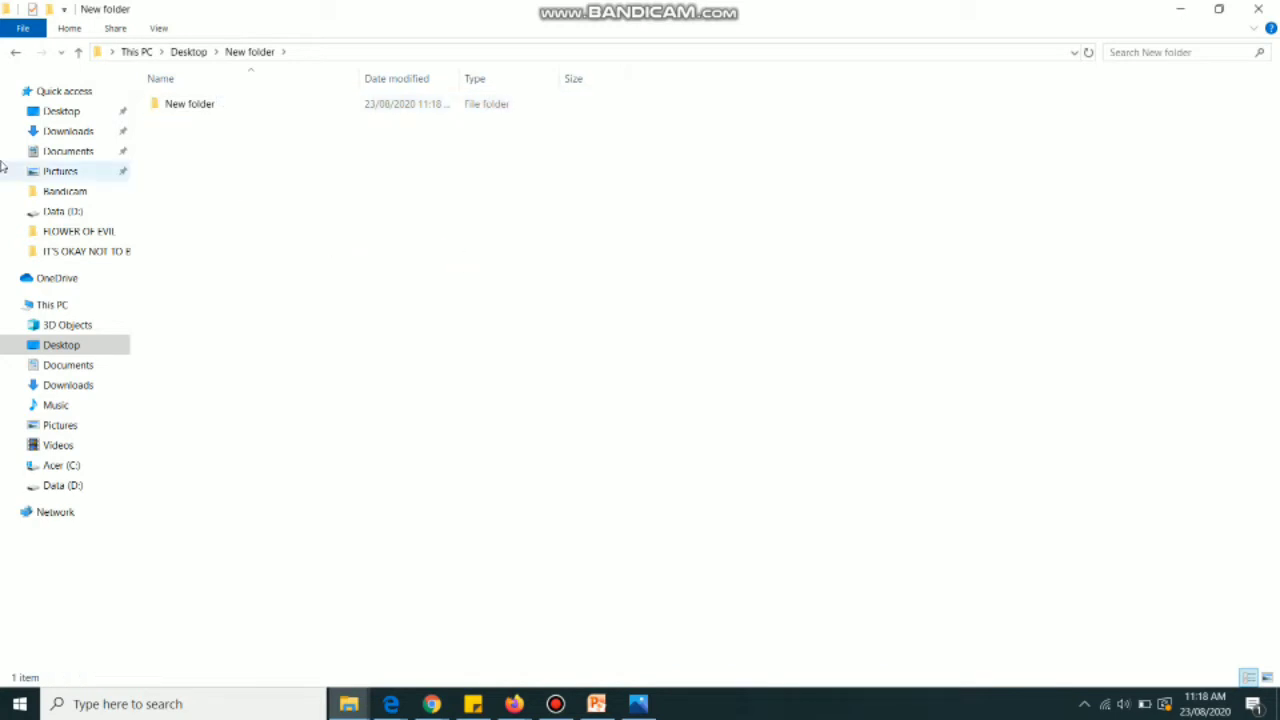
On the Desktop, select the five files from stmnt of Cash Flow 2018 through Total ASA releases copy
click(45, 114)
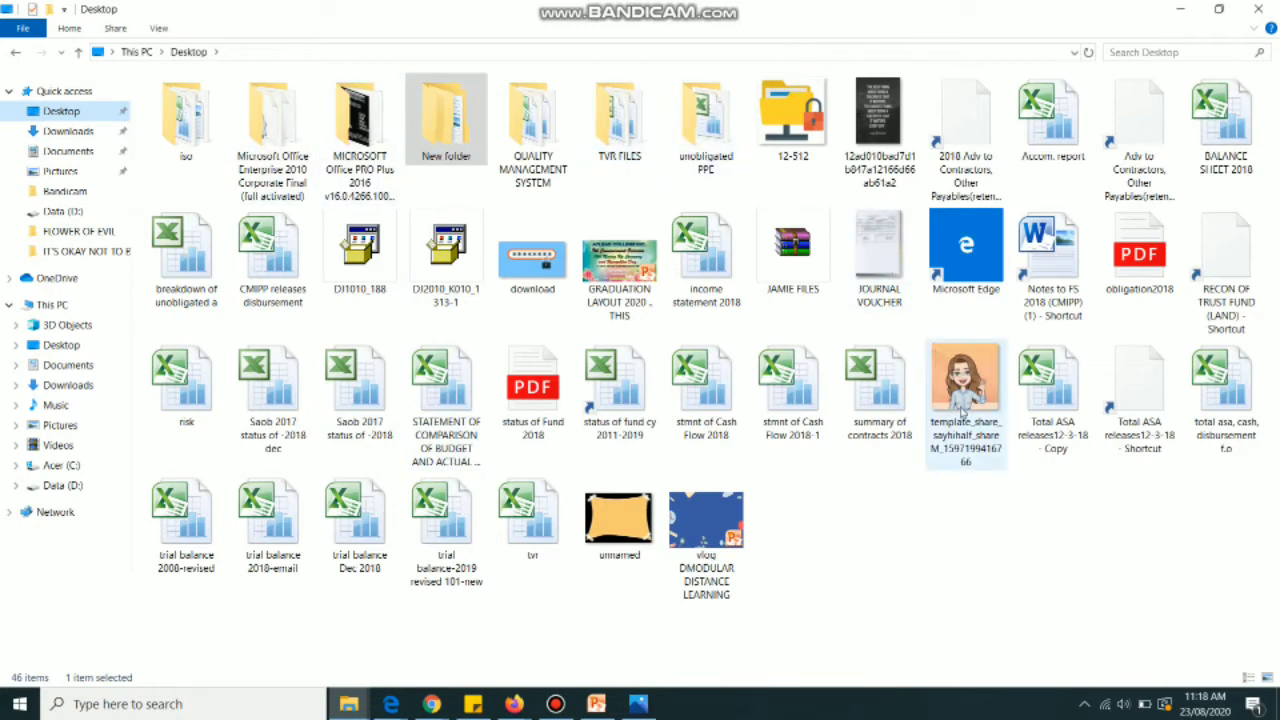
click(964, 410)
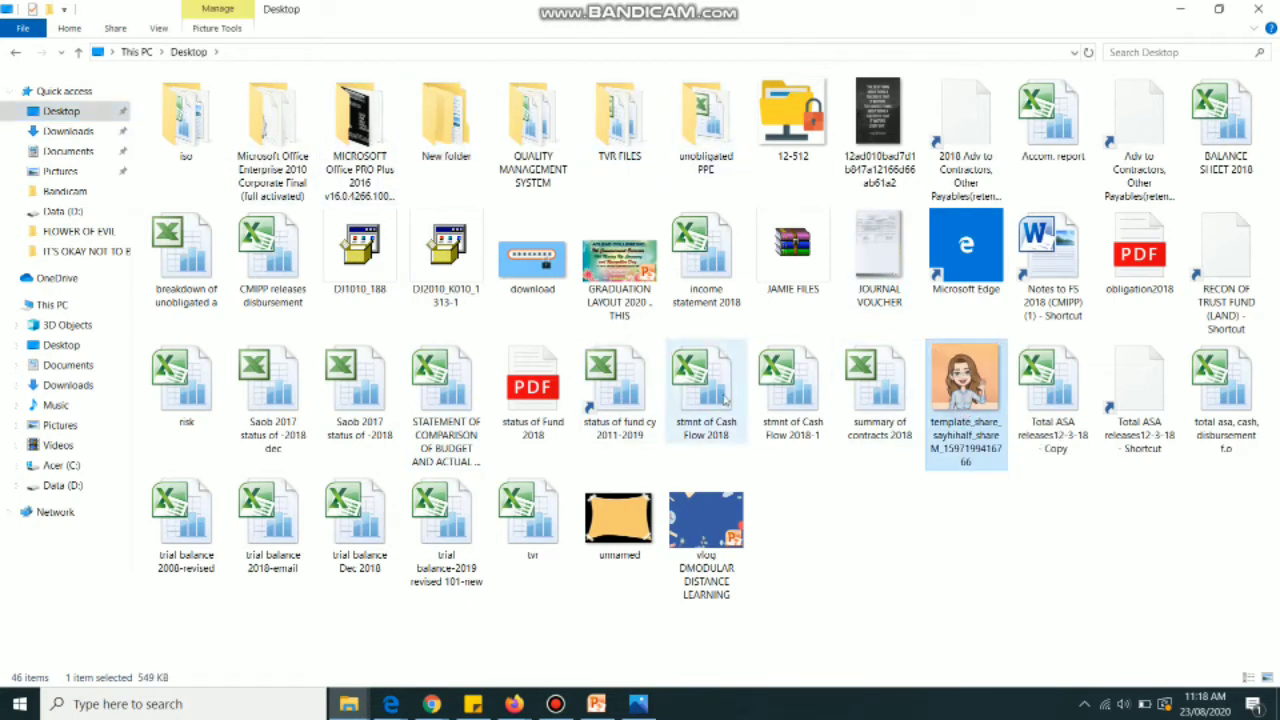
click(712, 398)
shift+click(1015, 400)
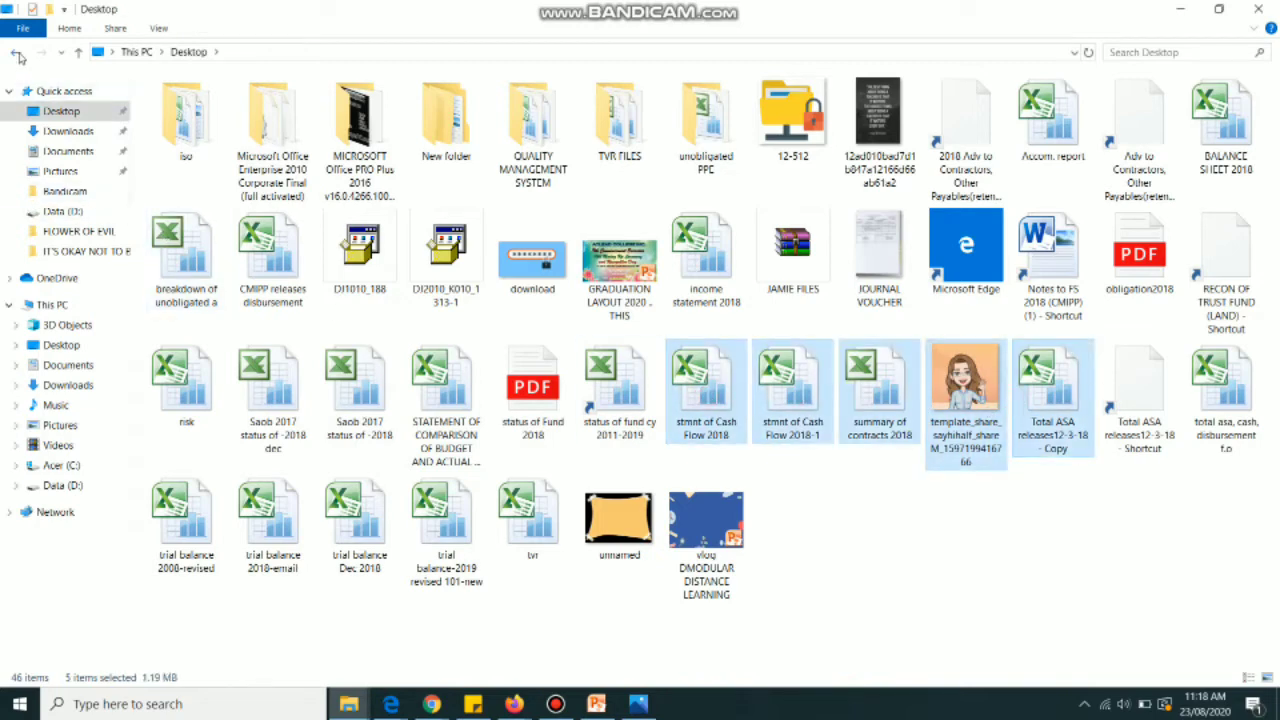
Paste the five files into the nested New folder, then return to the outer folder
click(16, 53)
double_click(268, 104)
right_click(321, 222)
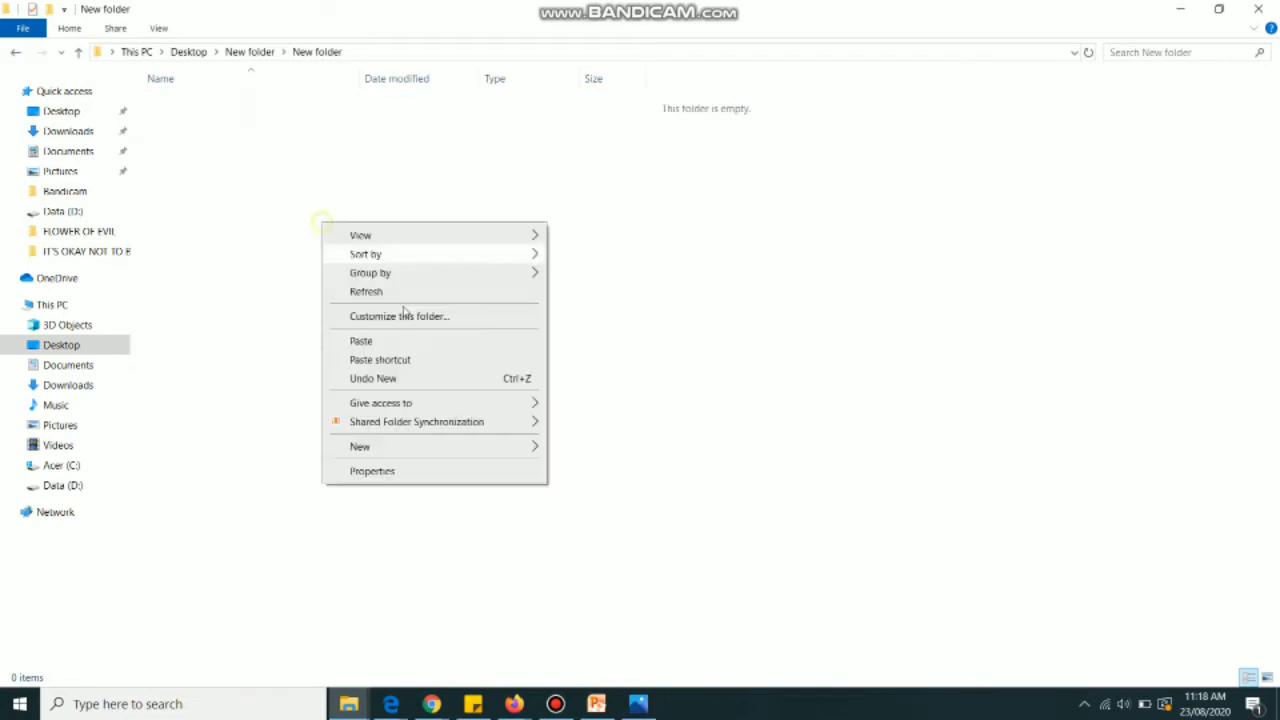
click(424, 343)
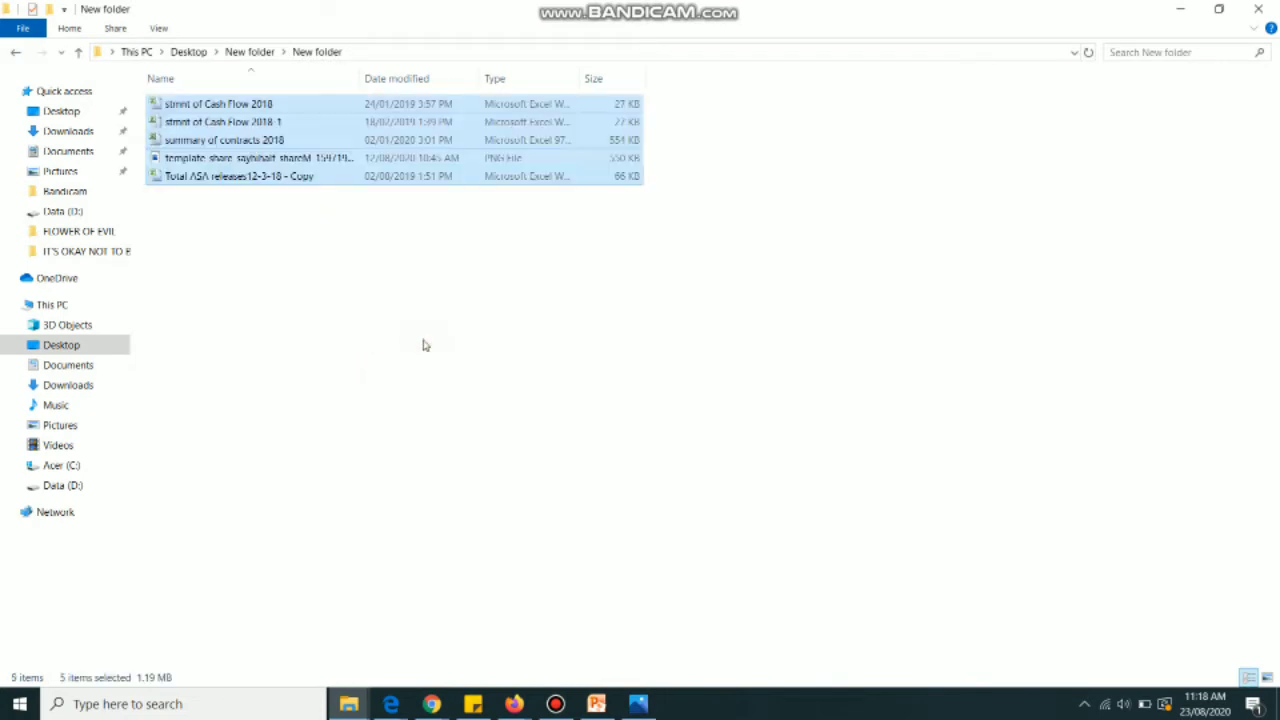
click(680, 326)
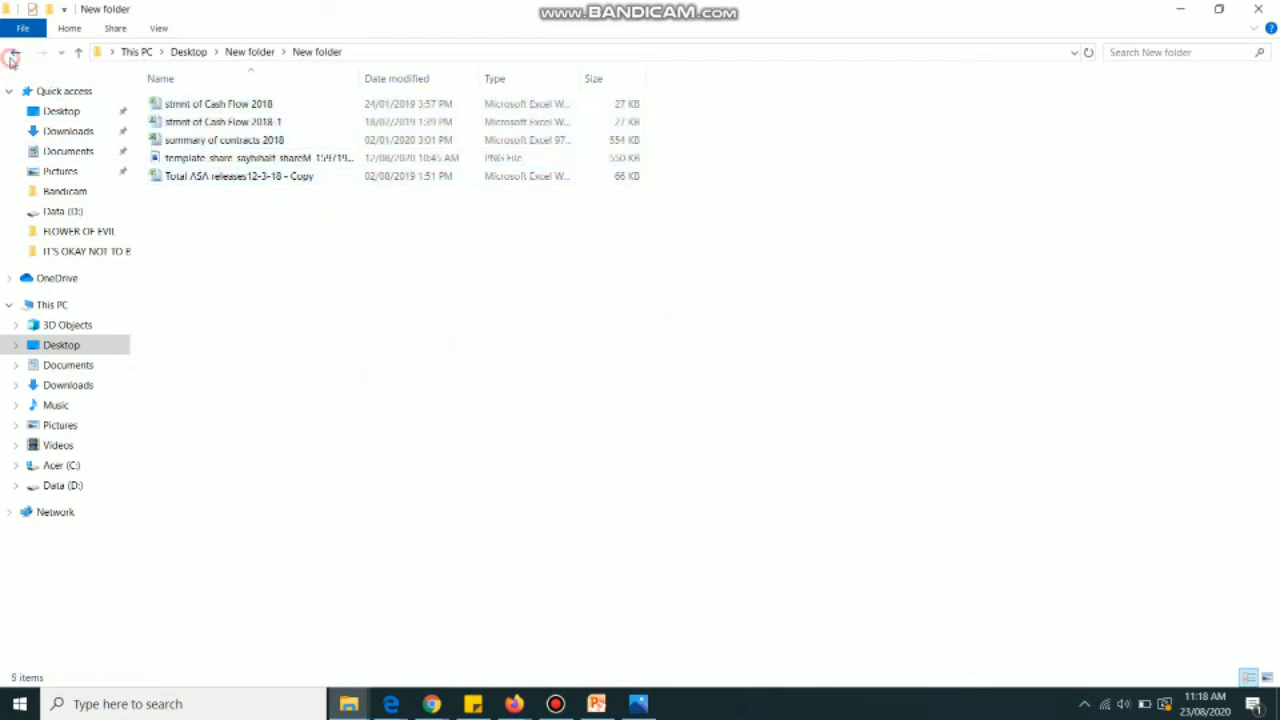
click(15, 52)
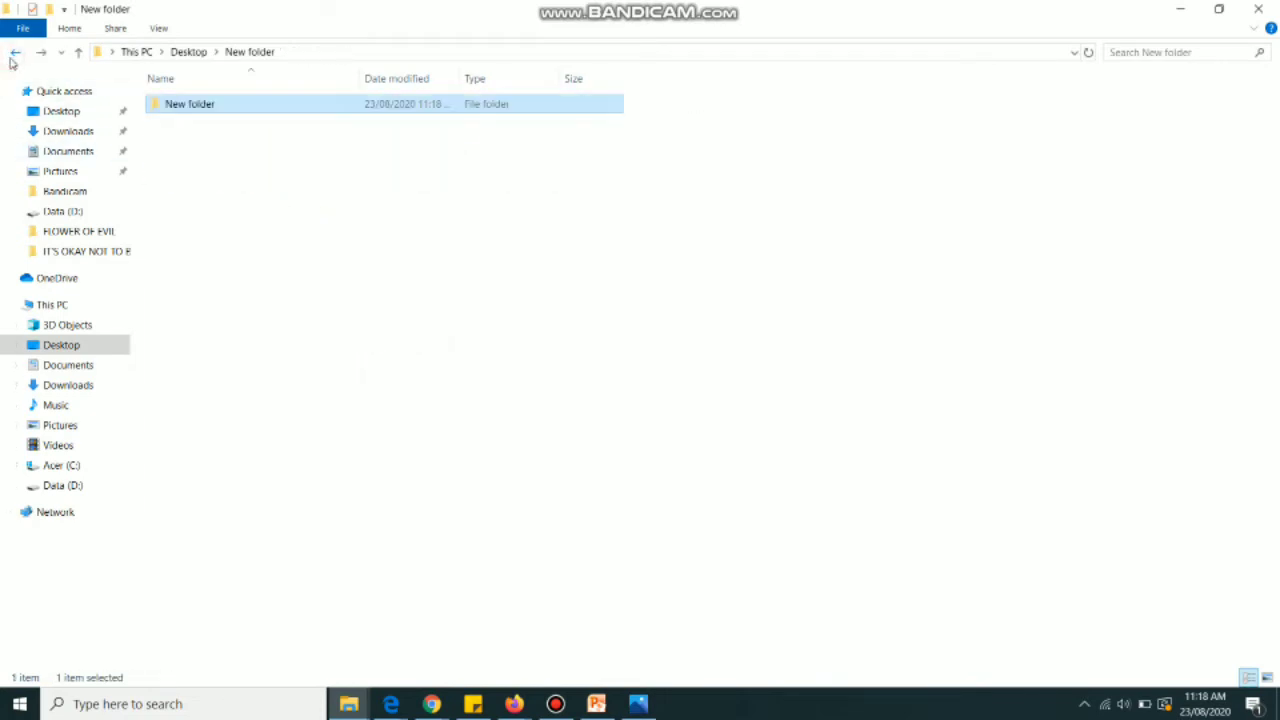
Open WinRAR's Add to archive dialog for the subfolder, set to create New folder.rar
right_click(203, 108)
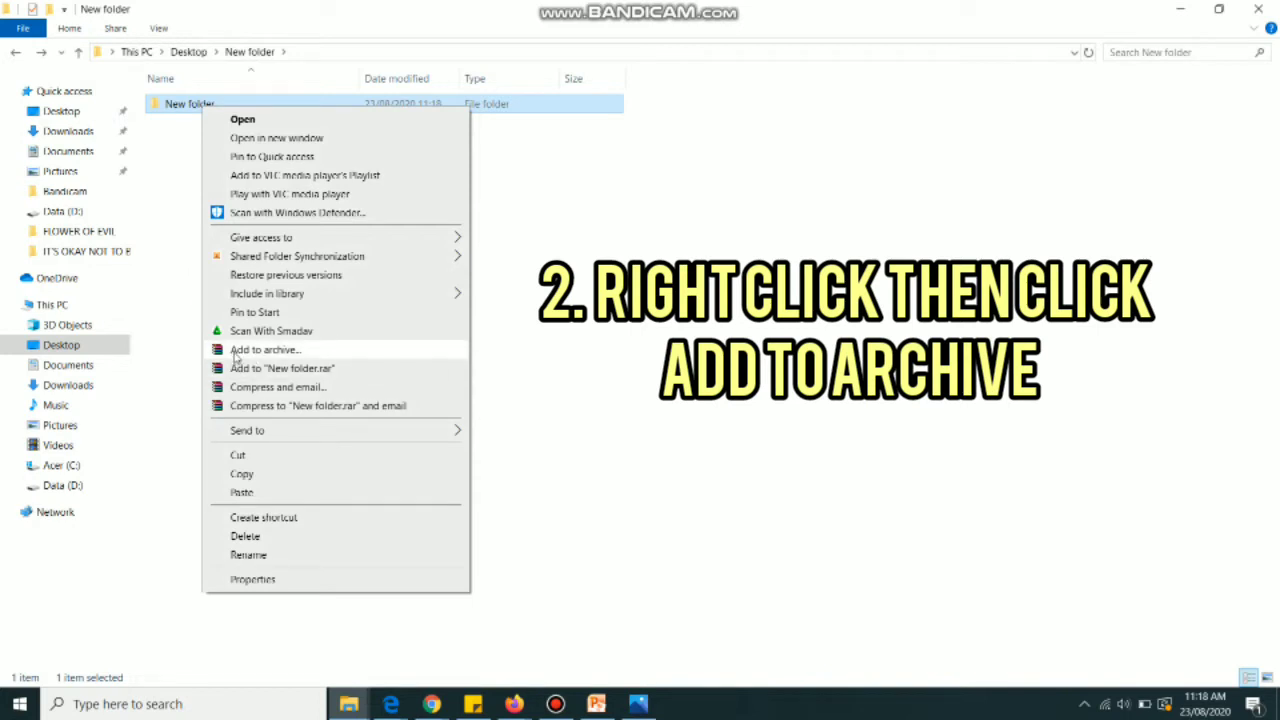
click(236, 357)
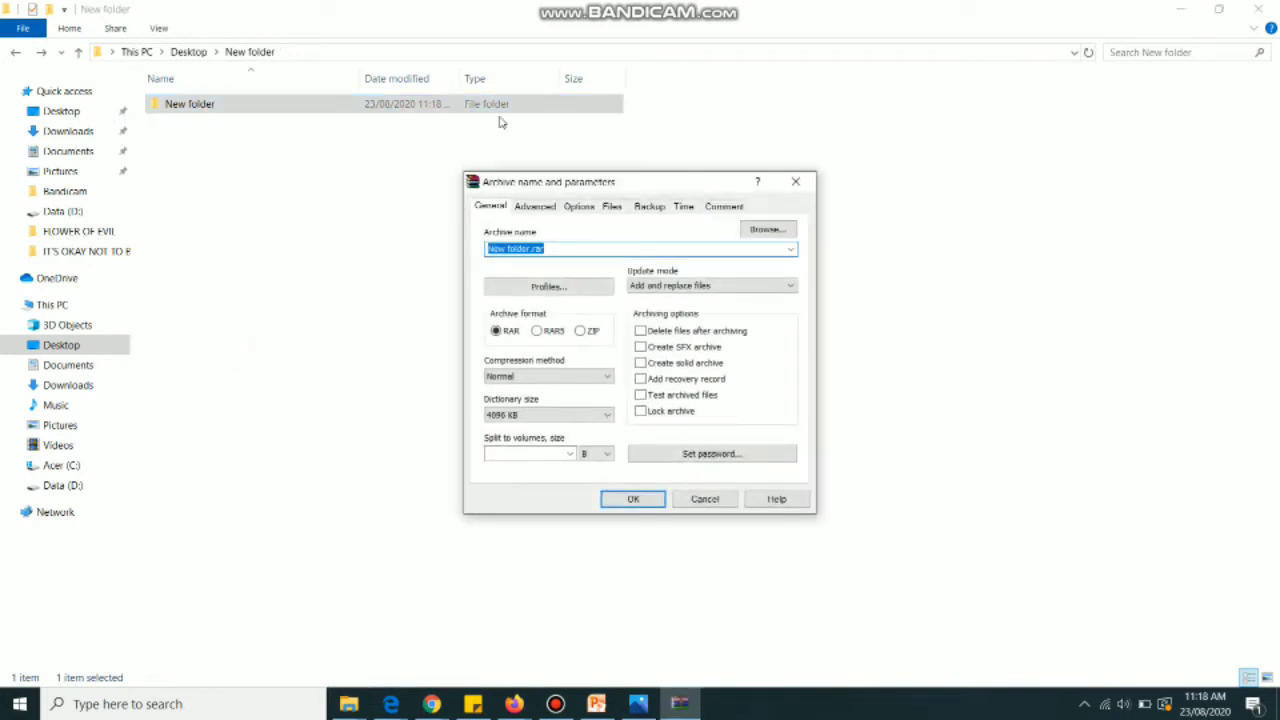
drag(663, 184, 507, 157)
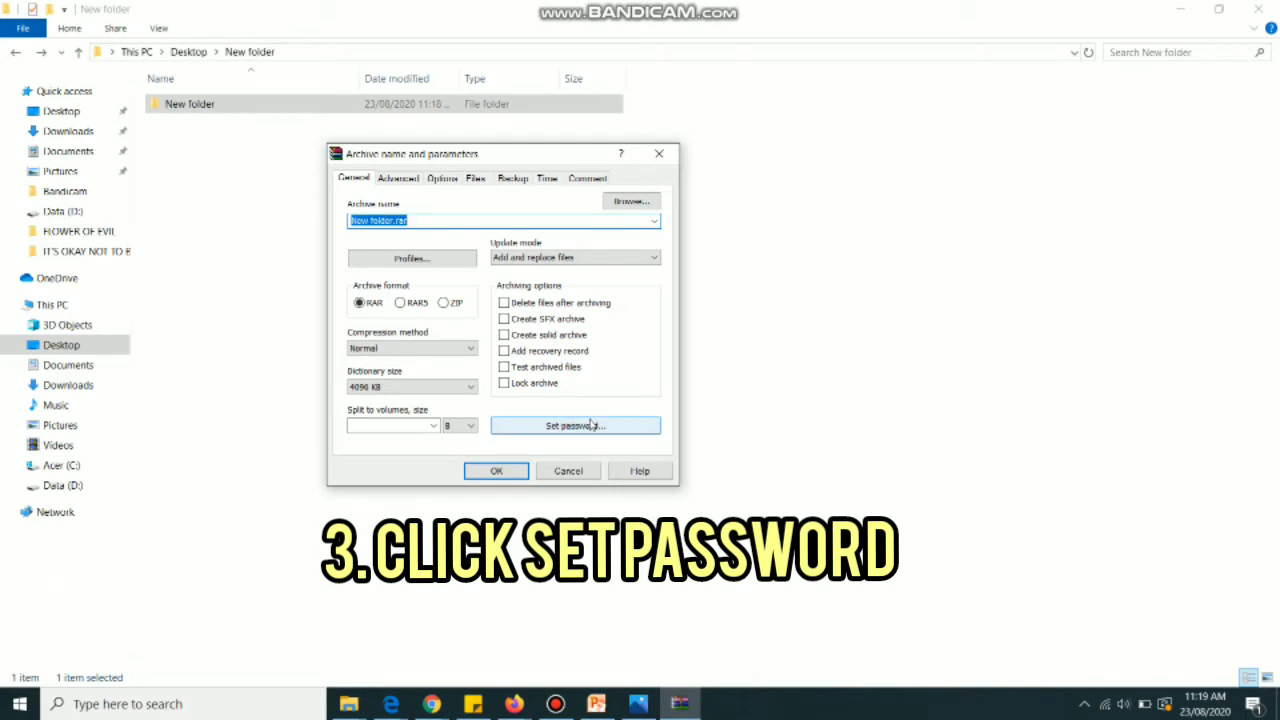
Set an archive password and create the encrypted New folder.rar
click(591, 424)
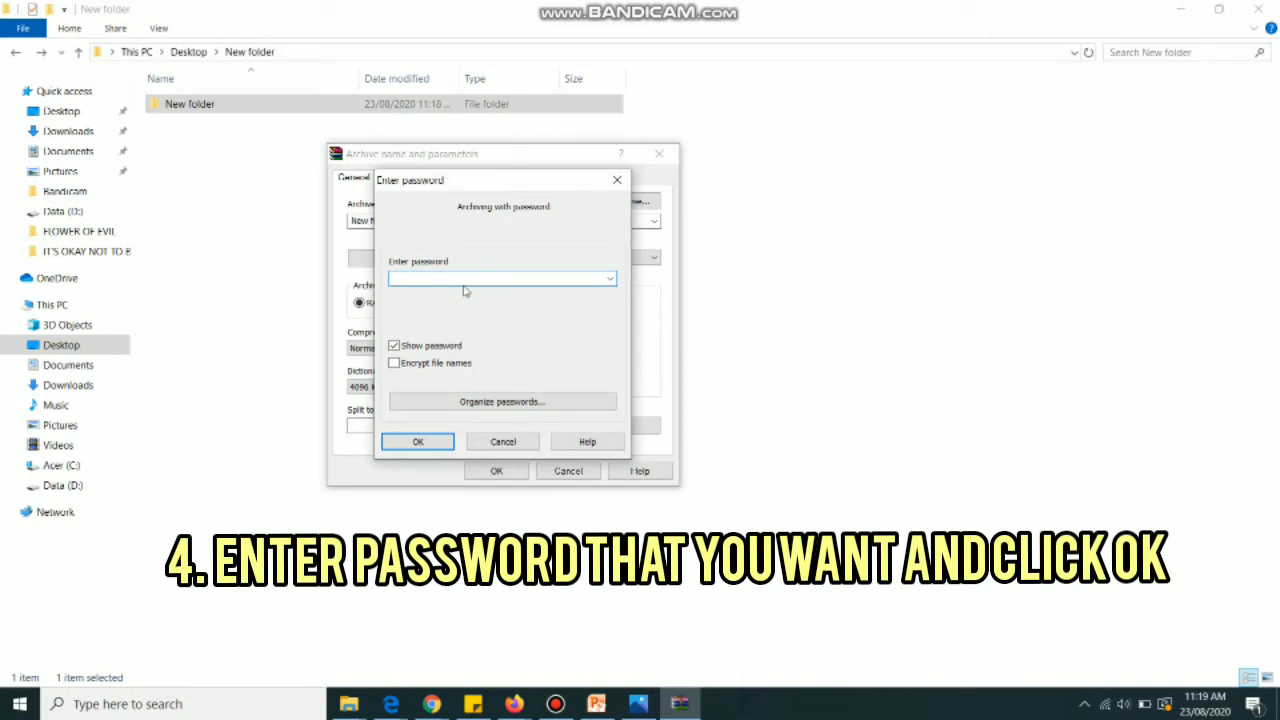
text(123456)
click(418, 442)
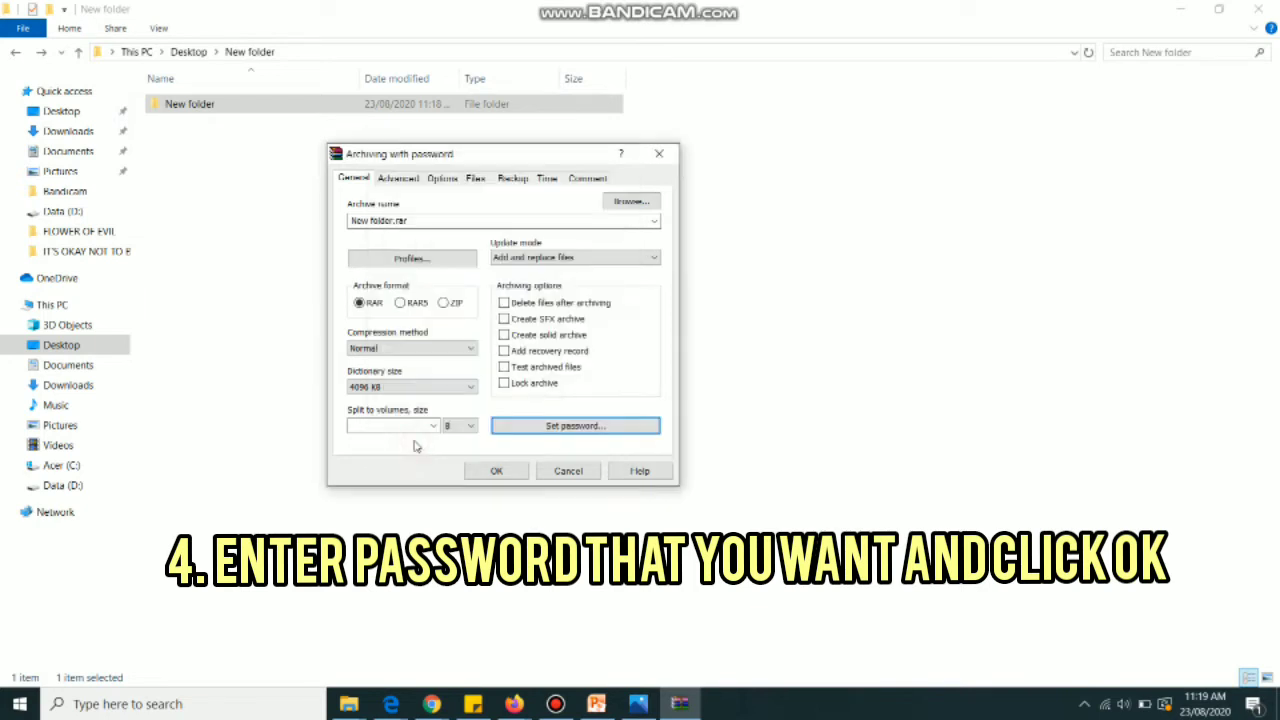
click(490, 470)
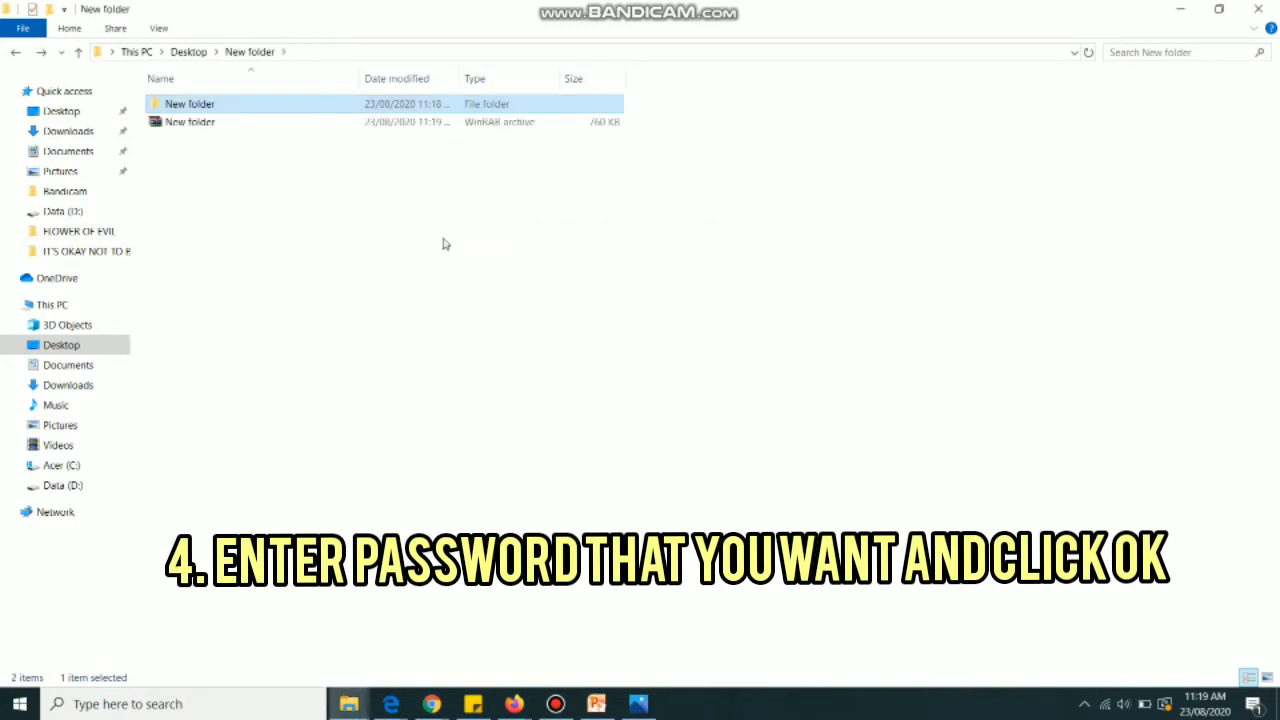
Delete the original unprotected subfolder and open New folder.rar in WinRAR
right_click(320, 104)
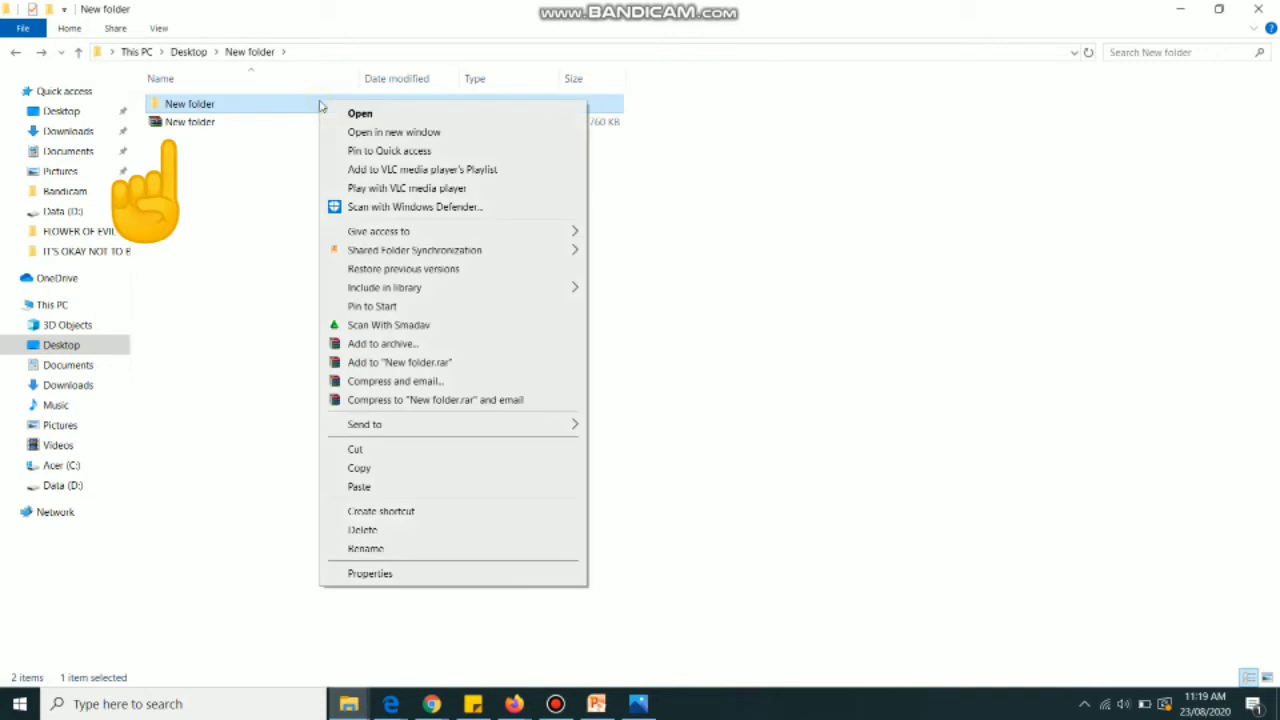
click(405, 530)
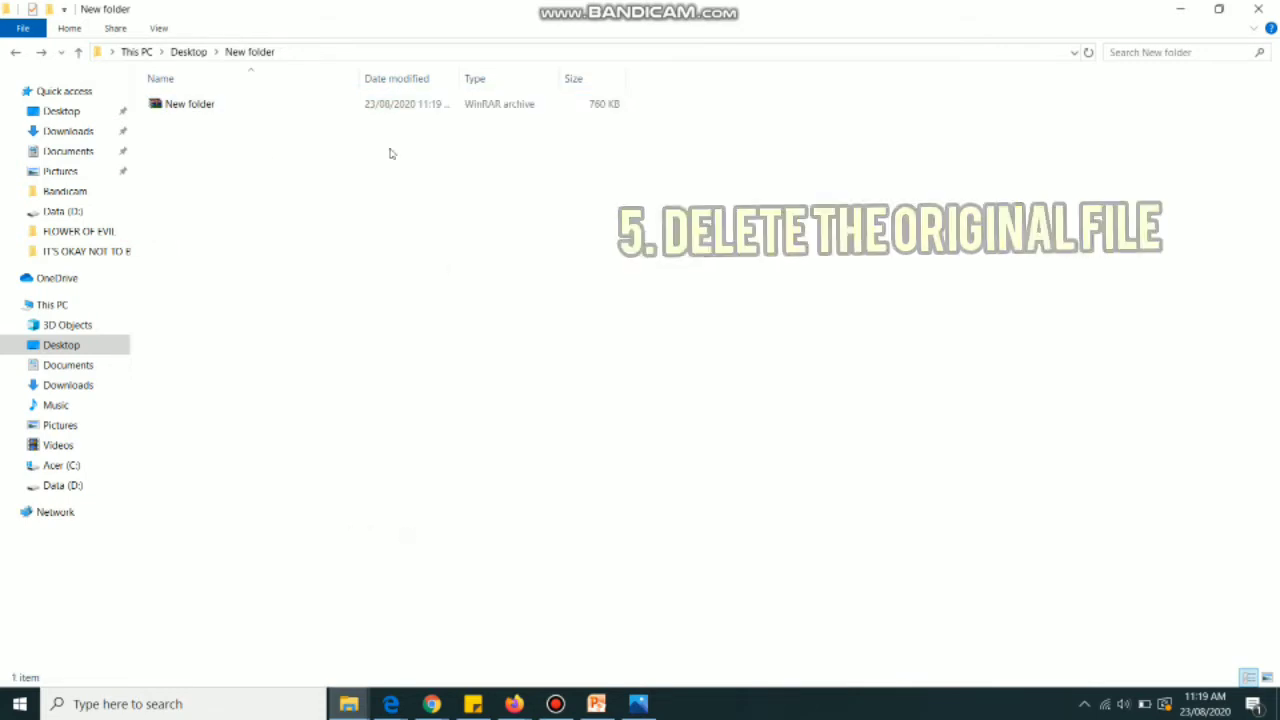
double_click(220, 111)
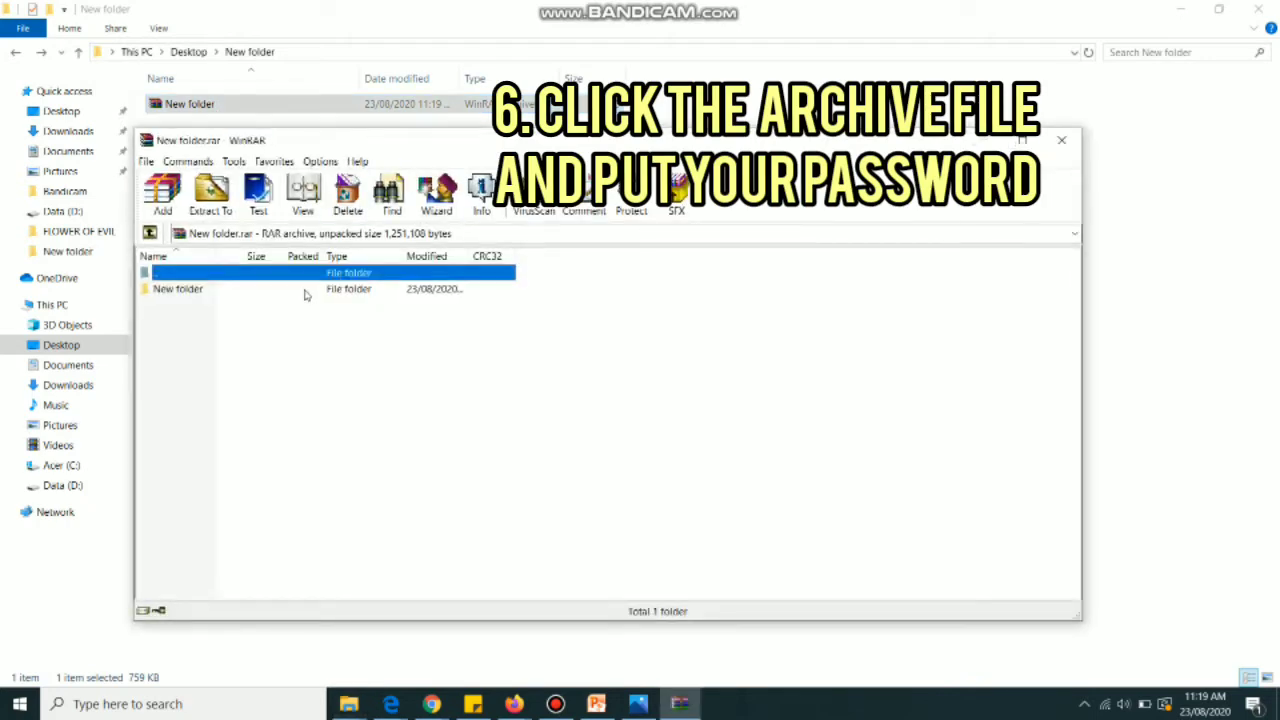
Open stmnt of Cash Flow 2018 from the archive with the password and view the DEC '18 F501B sheet
double_click(305, 290)
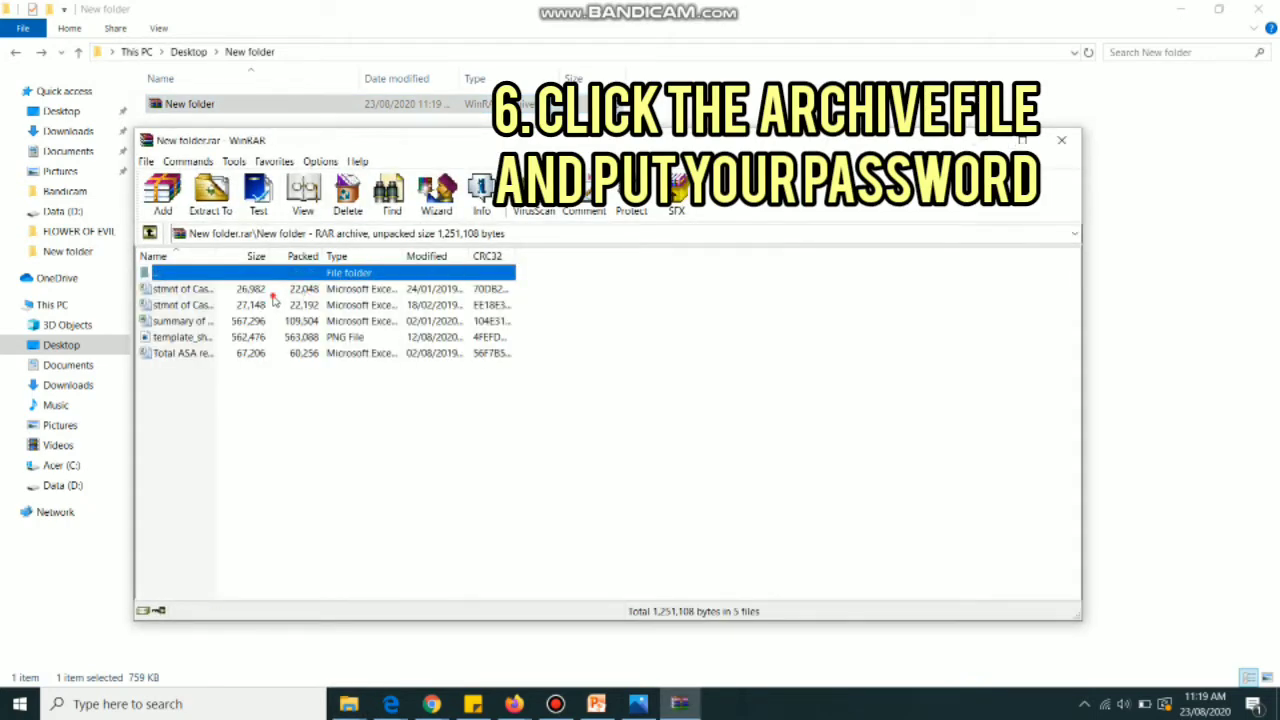
double_click(271, 292)
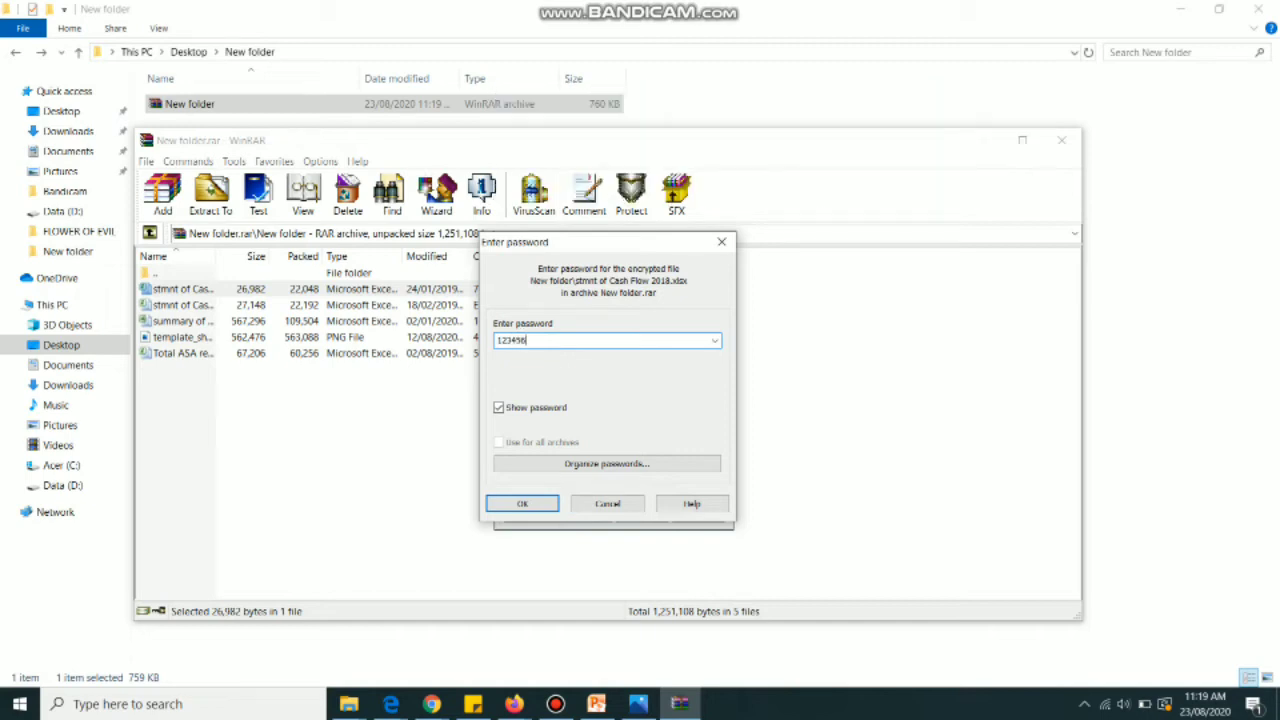
key(Return)
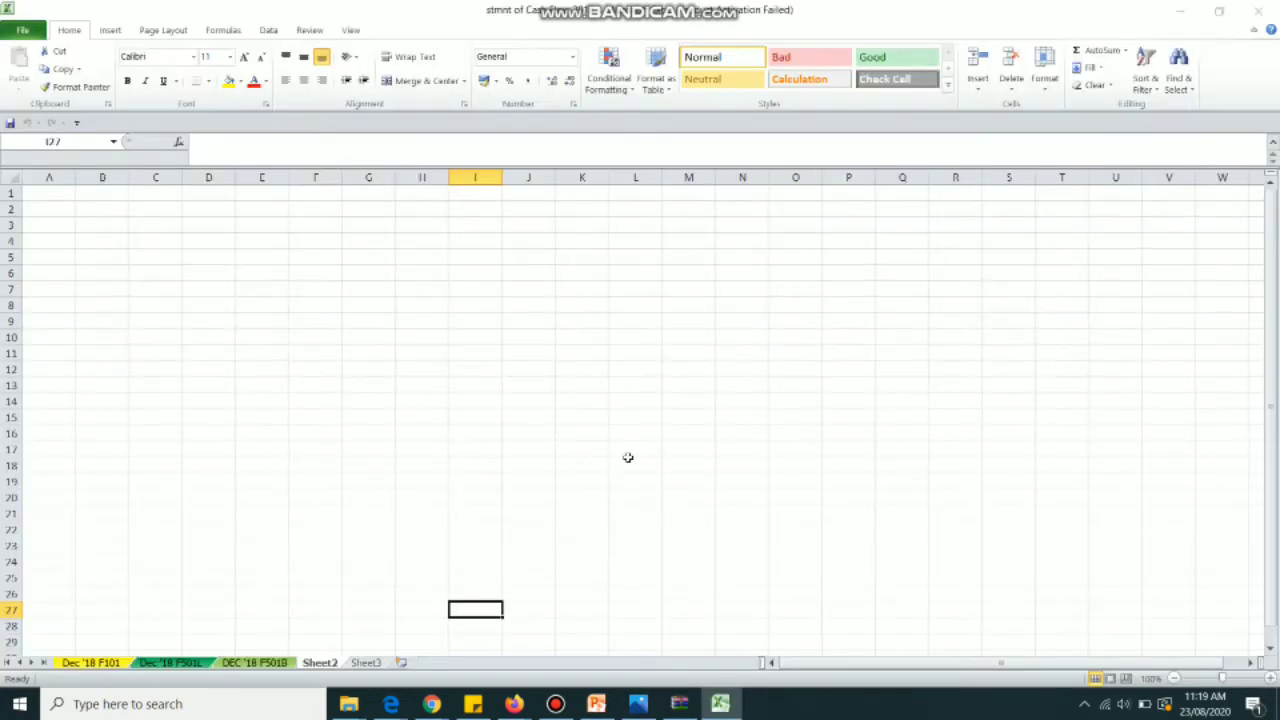
click(801, 507)
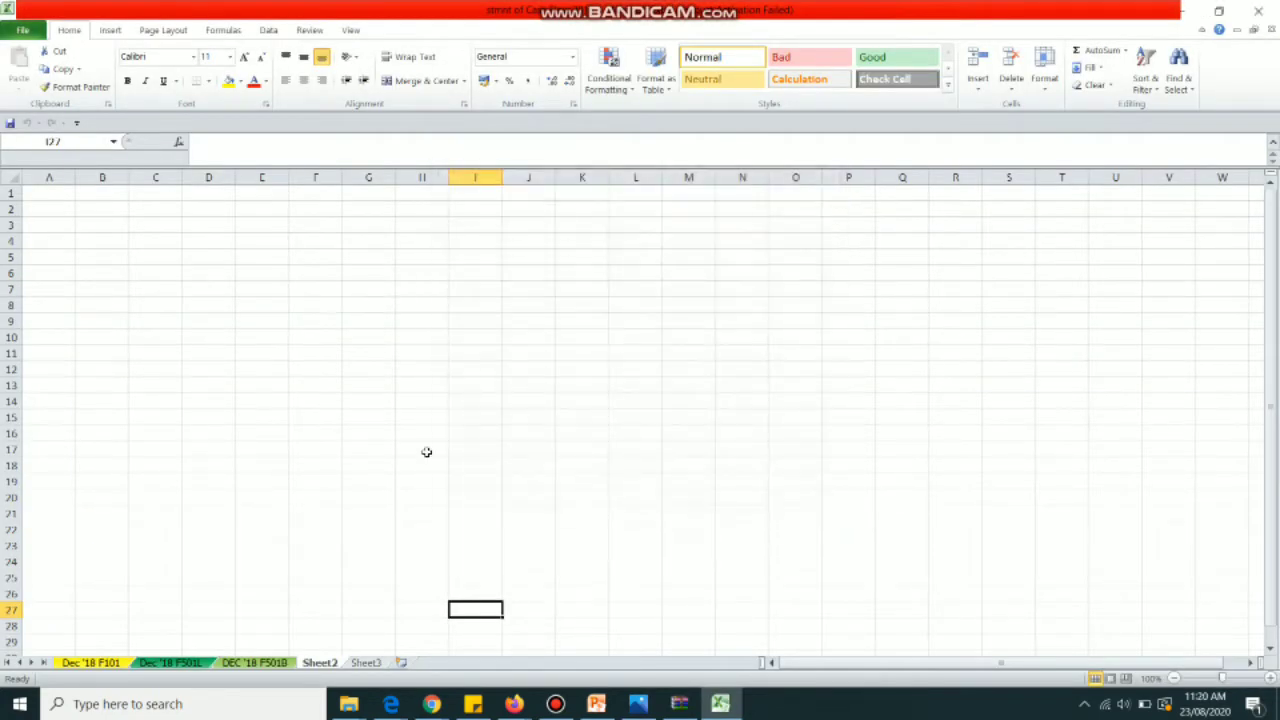
click(254, 662)
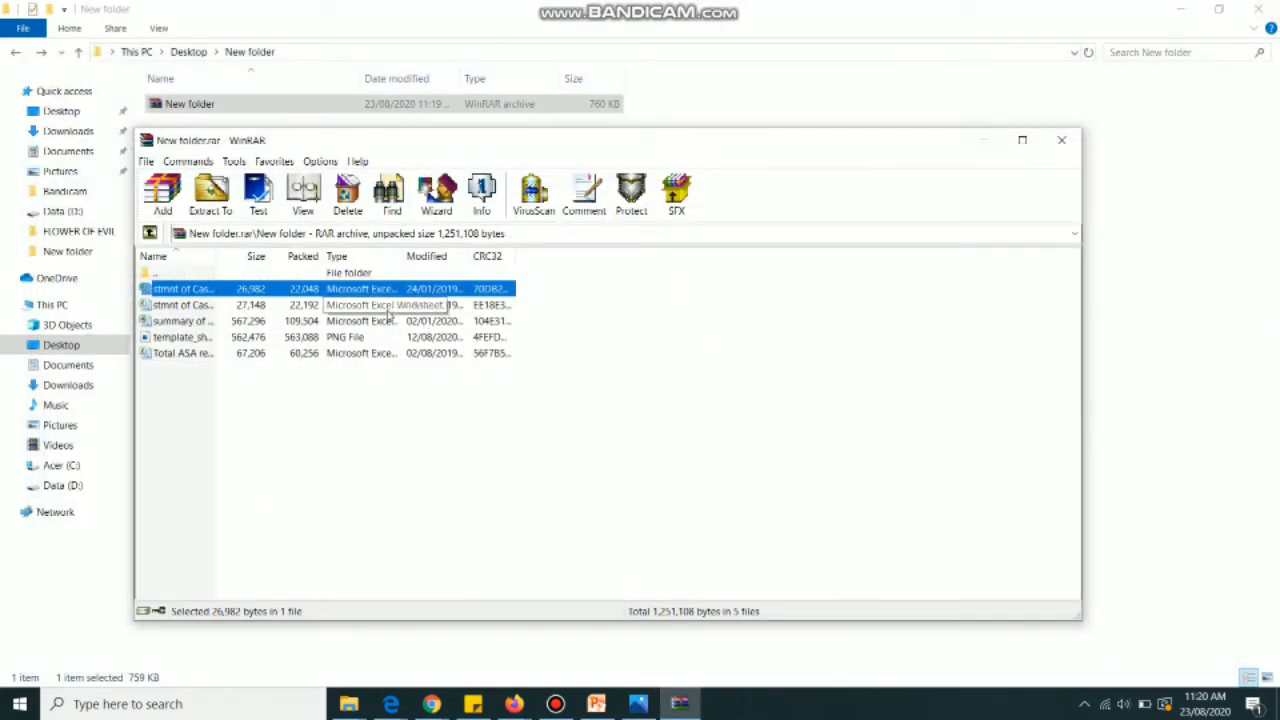
Close Excel, select all five archived files for copying, and minimize the WinRAR window
click(386, 308)
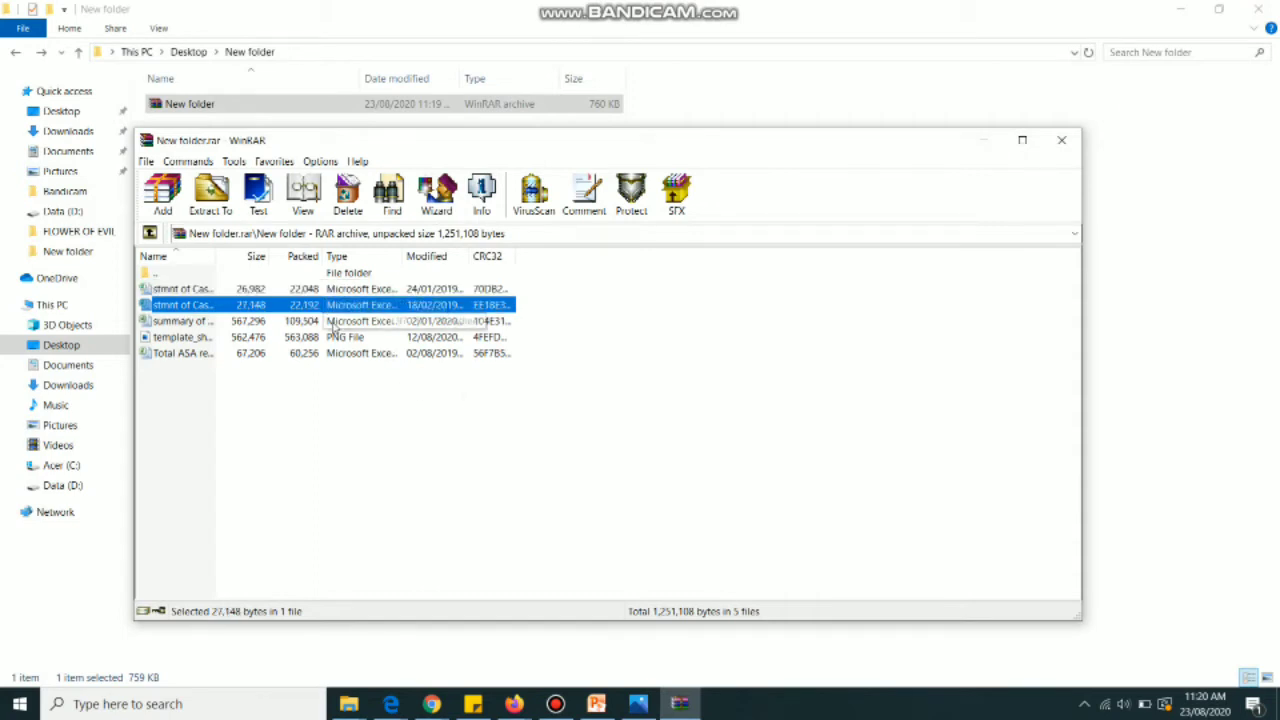
key(ctrl+a)
right_click(298, 316)
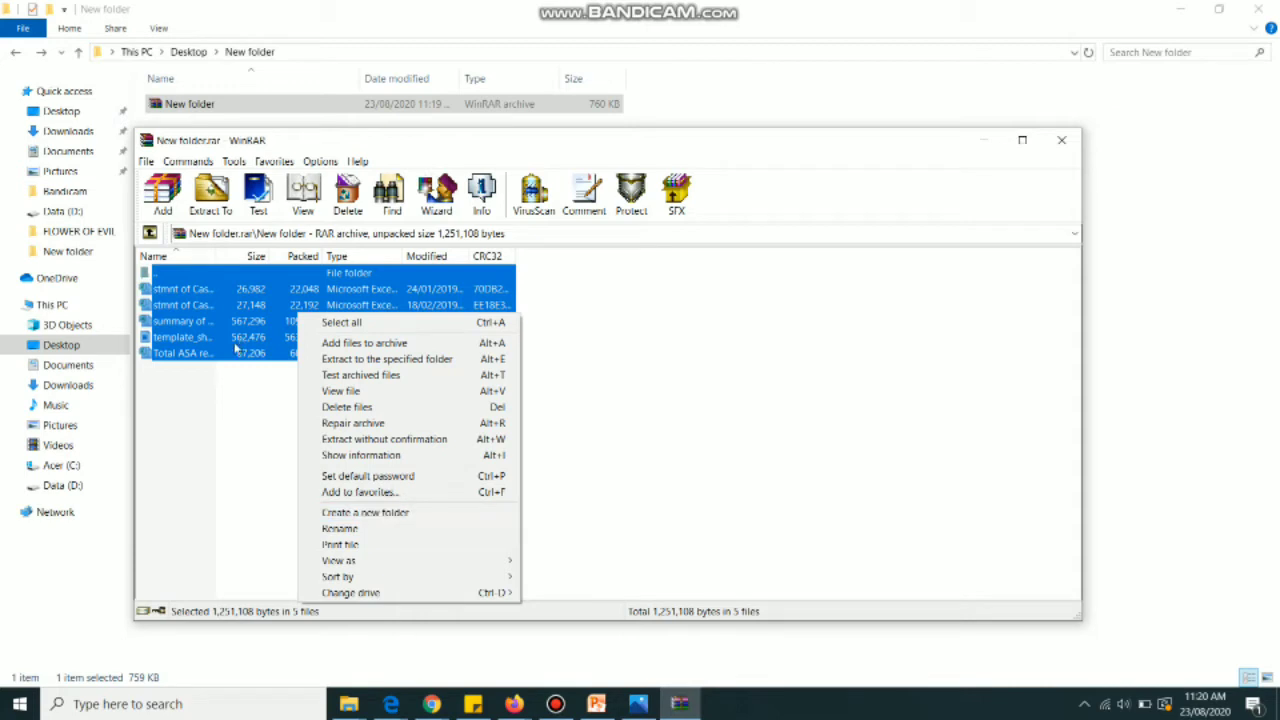
click(223, 410)
click(223, 410)
click(232, 345)
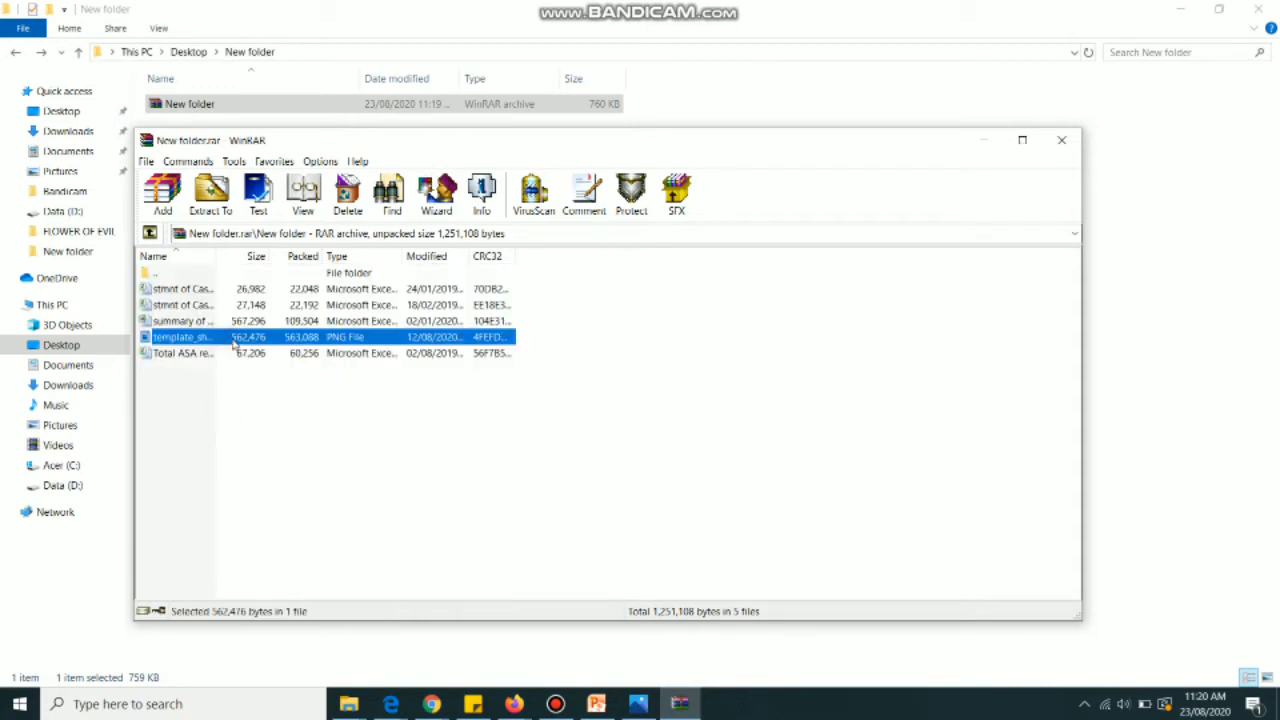
key(ctrl+a)
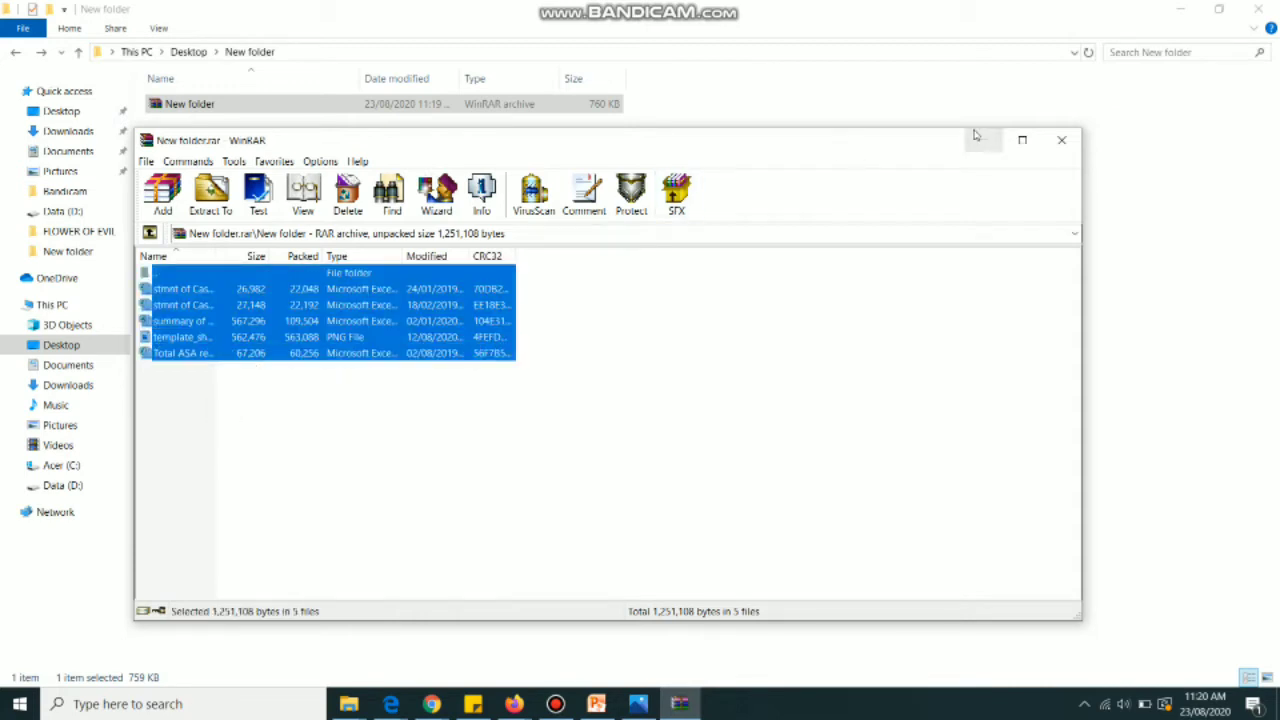
click(982, 139)
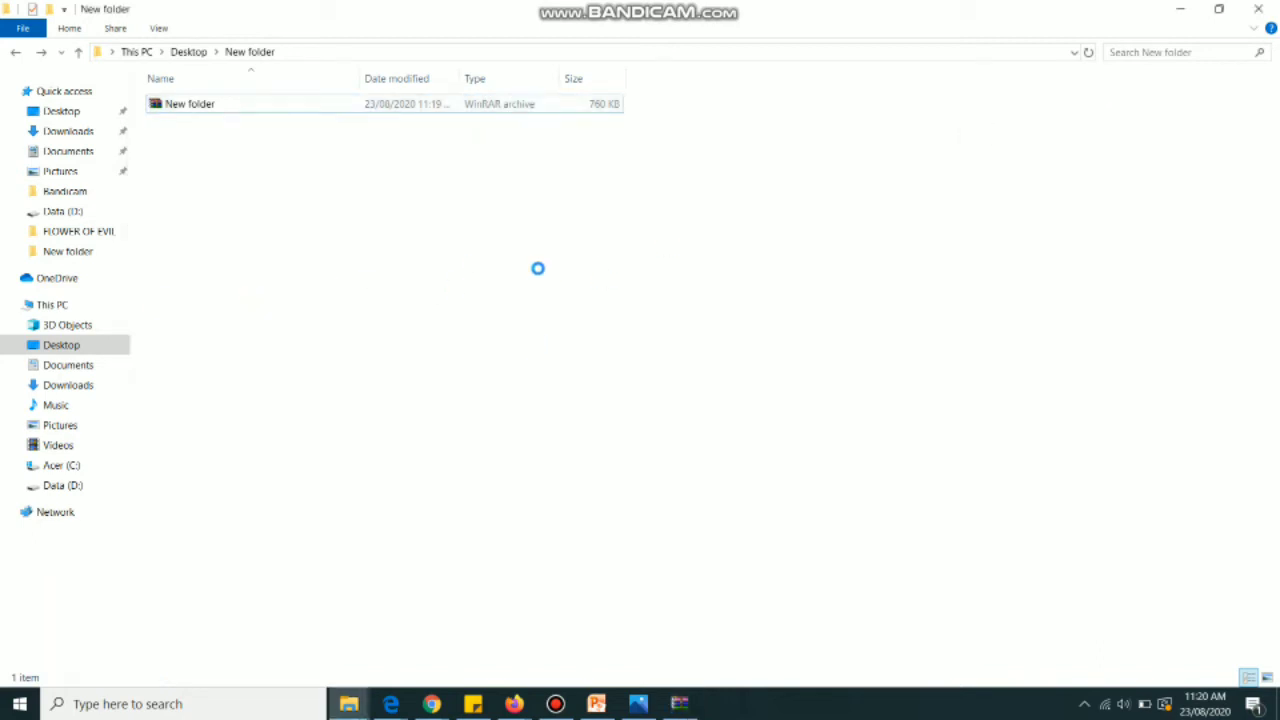
right_click(469, 270)
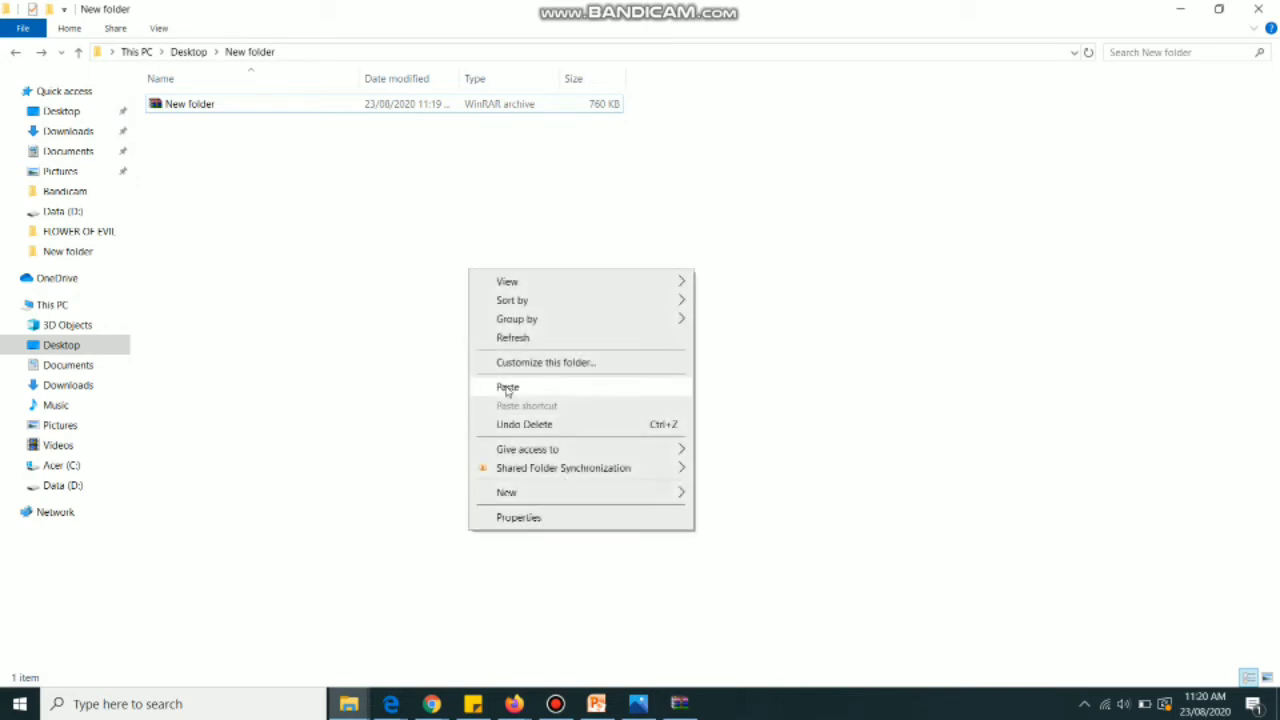
click(644, 391)
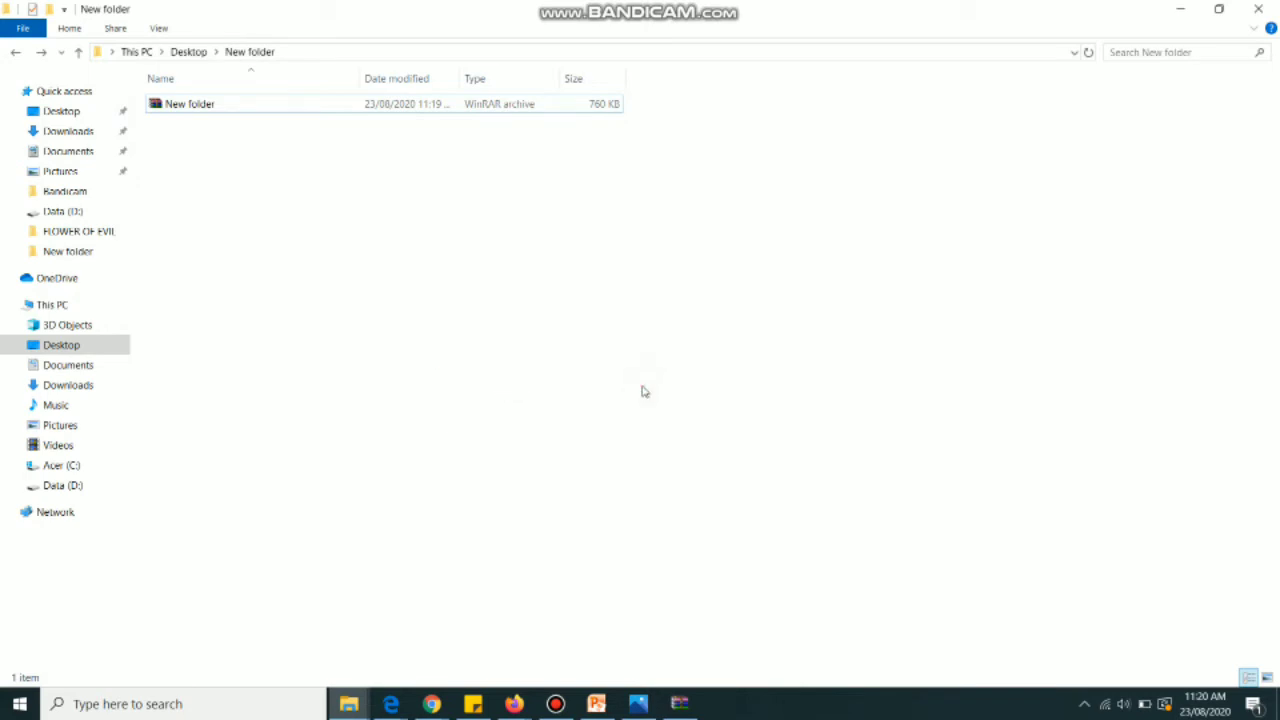
right_click(296, 272)
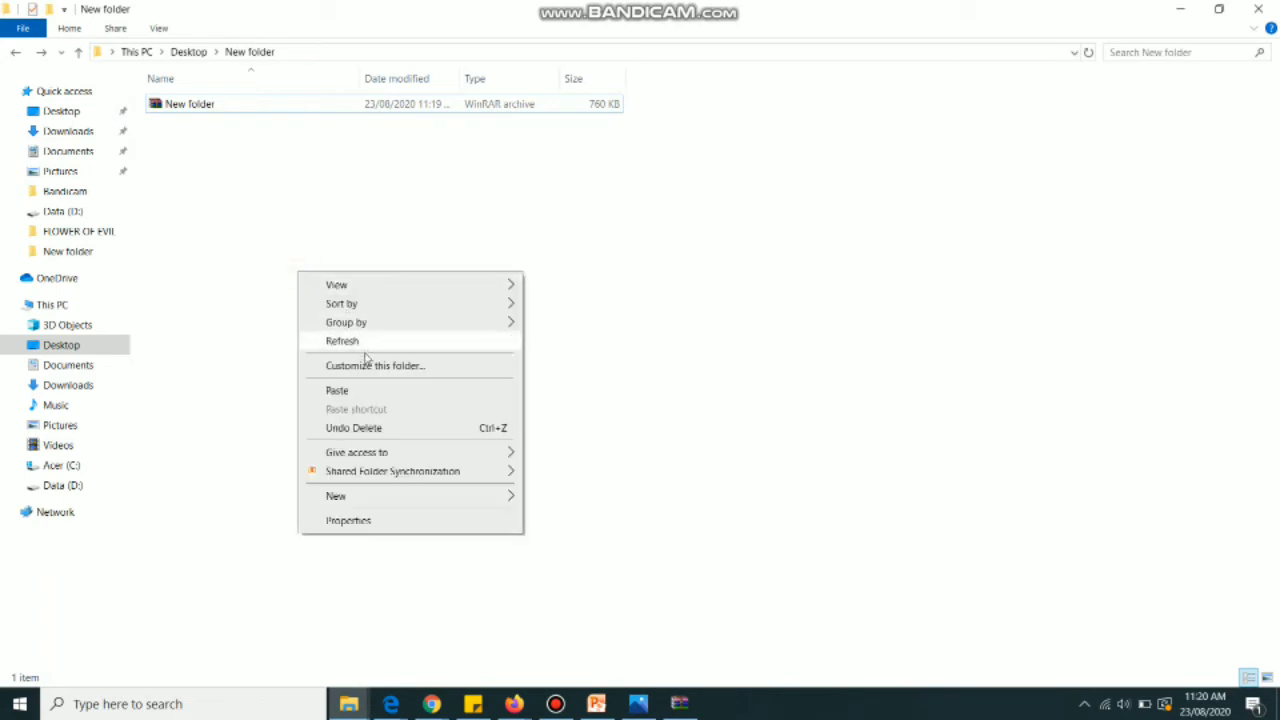
click(370, 397)
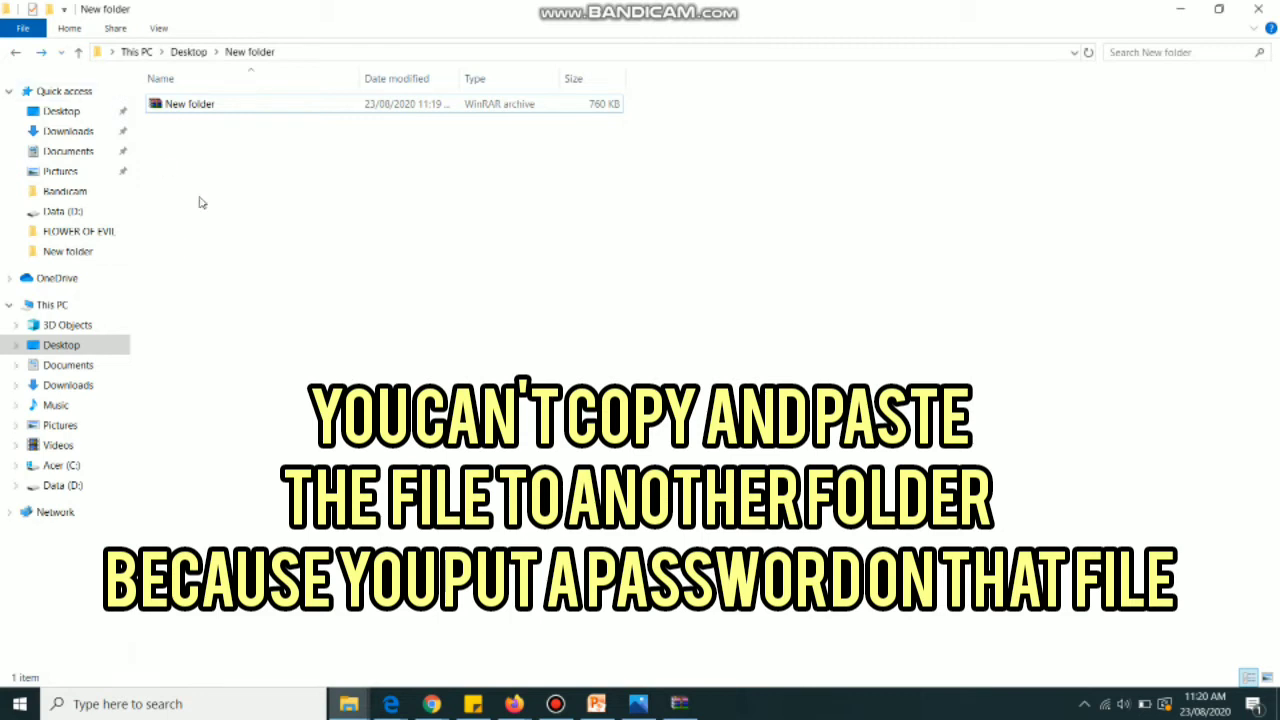
click(286, 105)
double_click(286, 110)
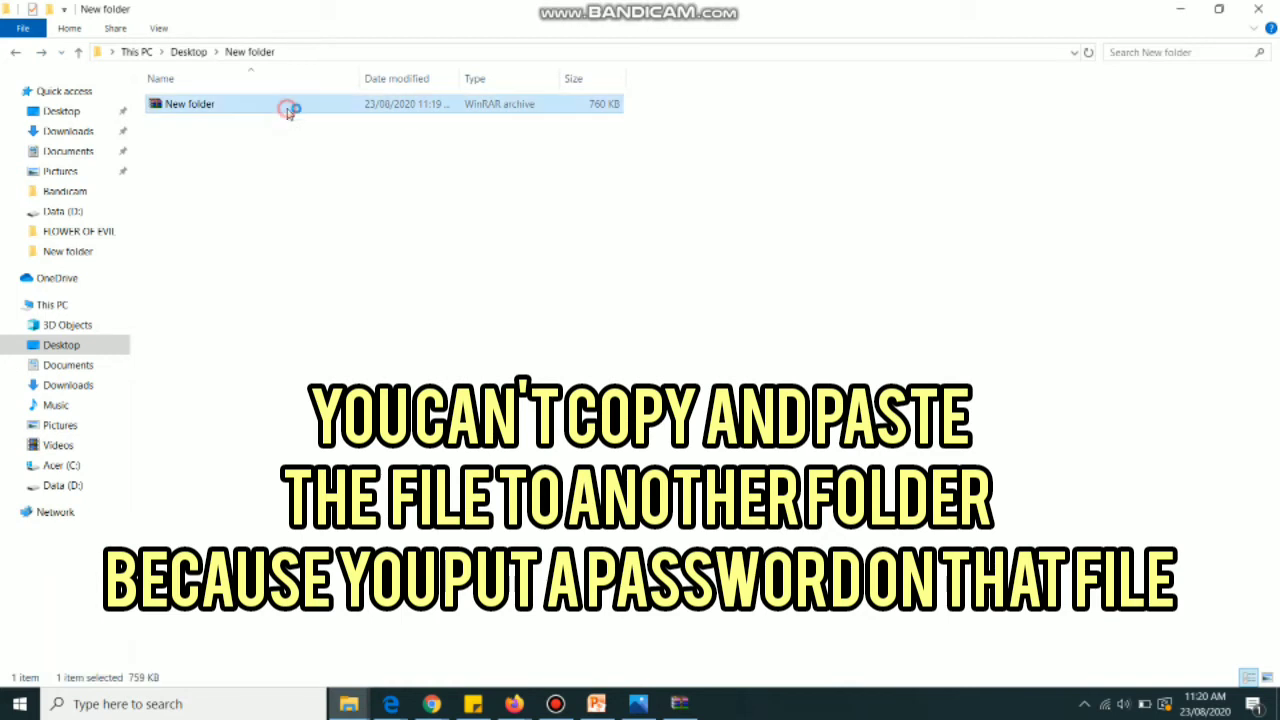
double_click(391, 312)
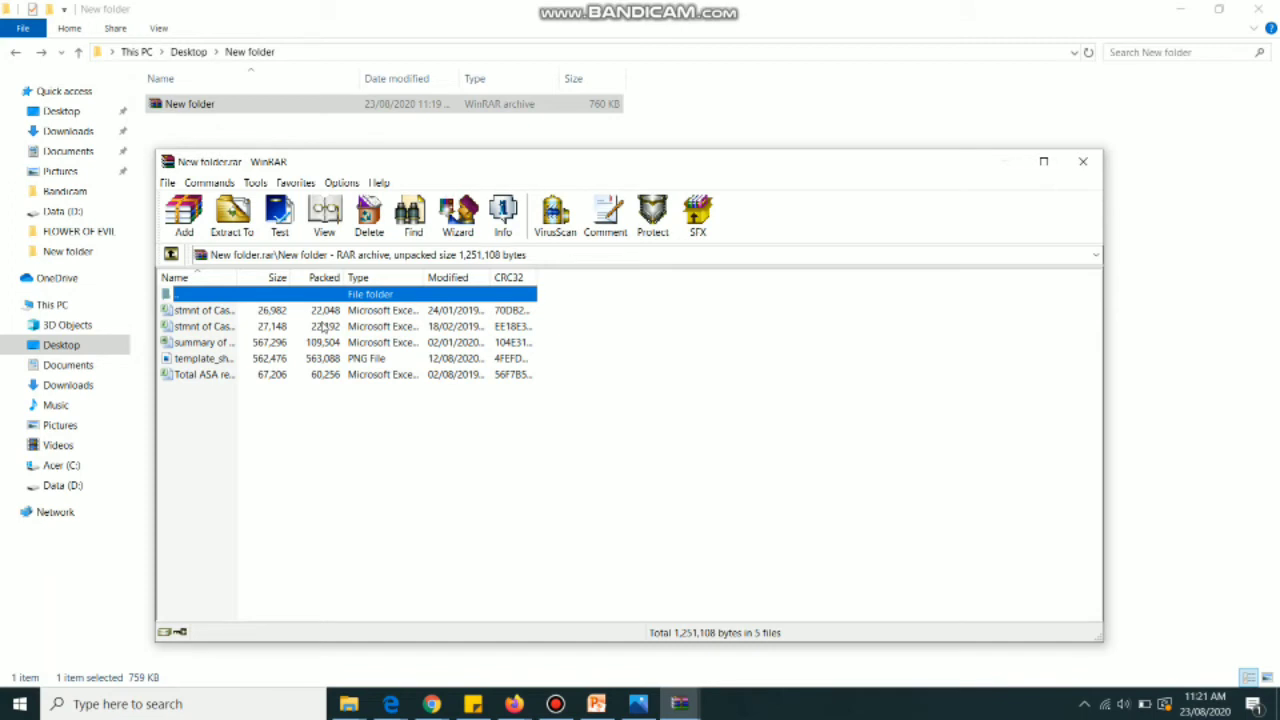
click(1083, 165)
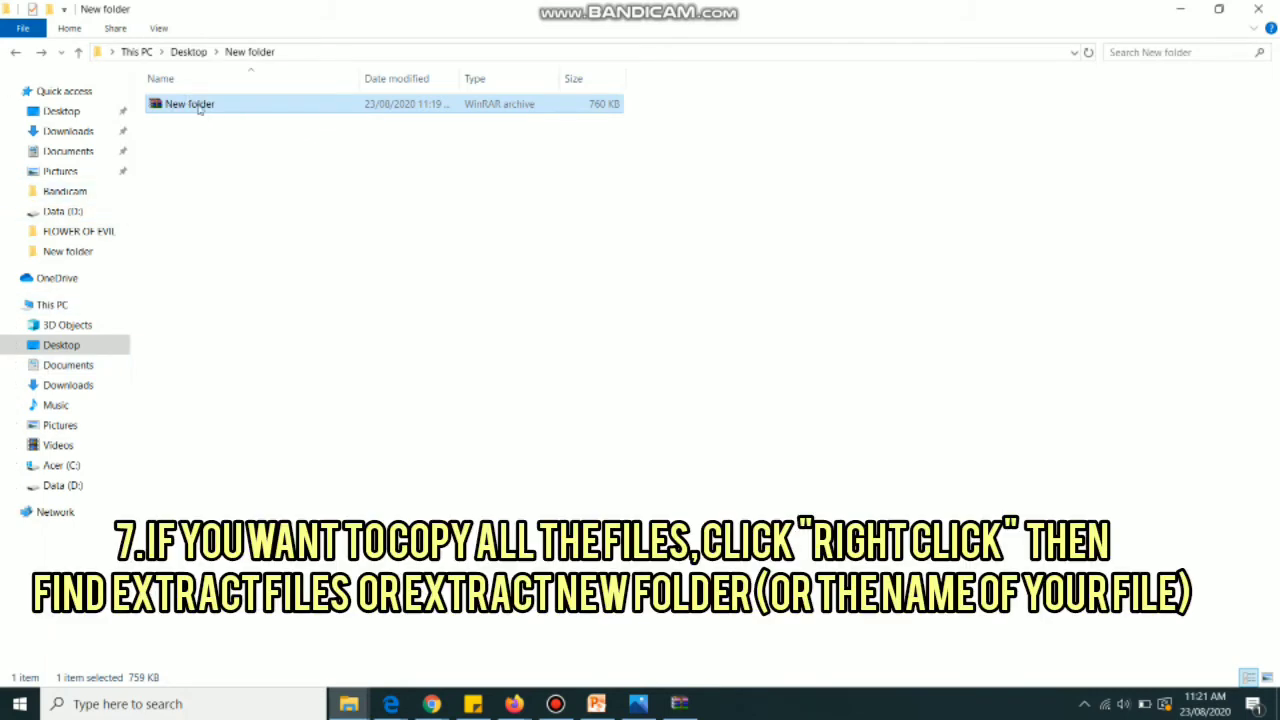
Look over the archive's Extract files options, then bring up its extraction choices again
right_click(199, 107)
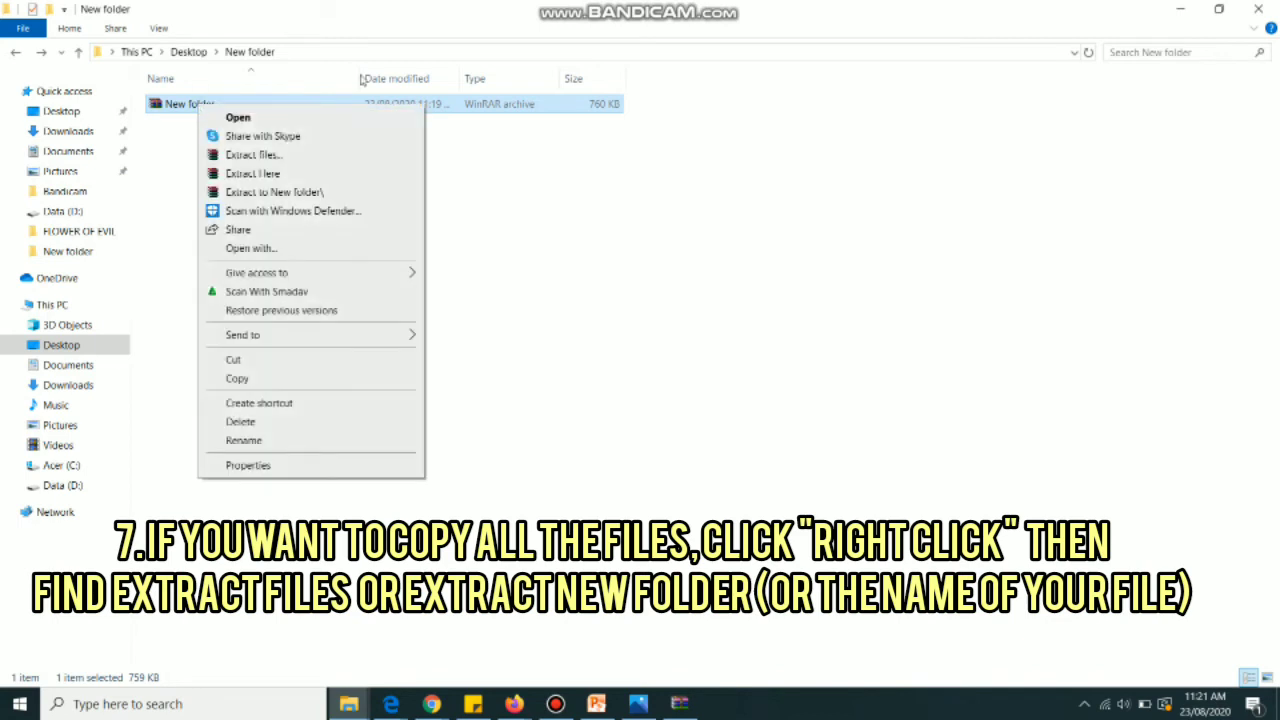
click(158, 144)
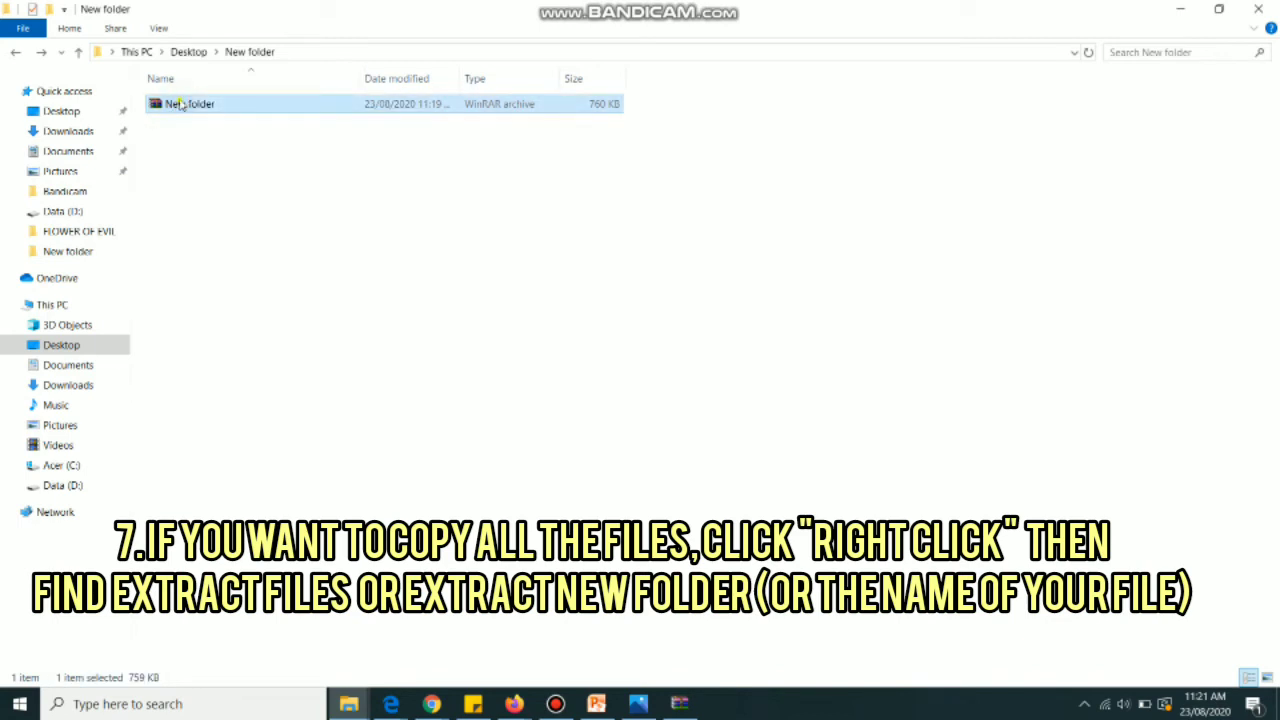
right_click(181, 104)
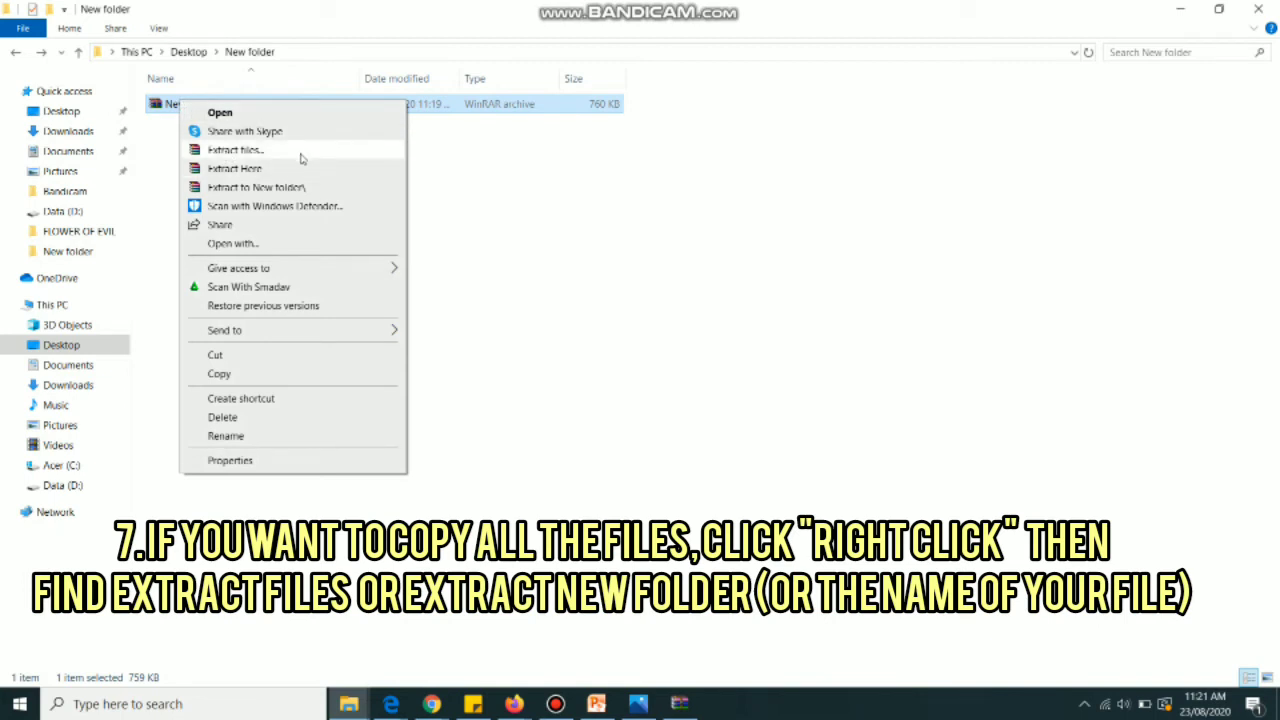
click(301, 159)
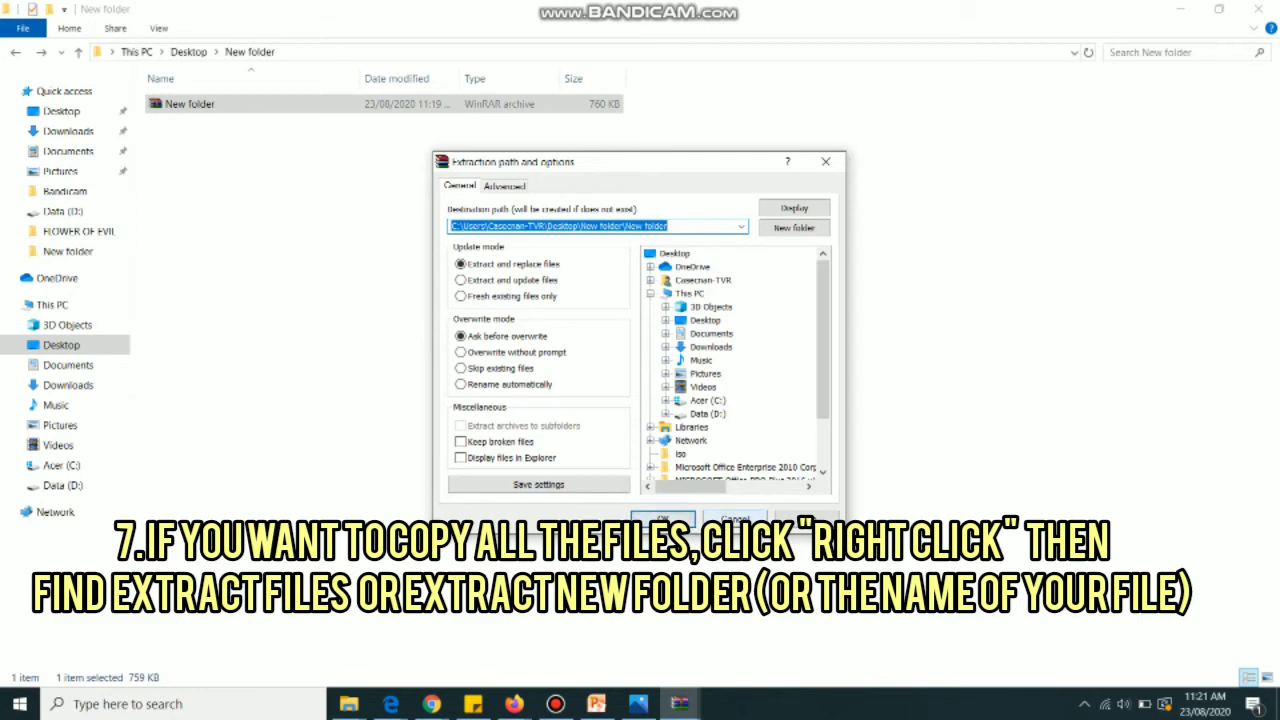
click(663, 519)
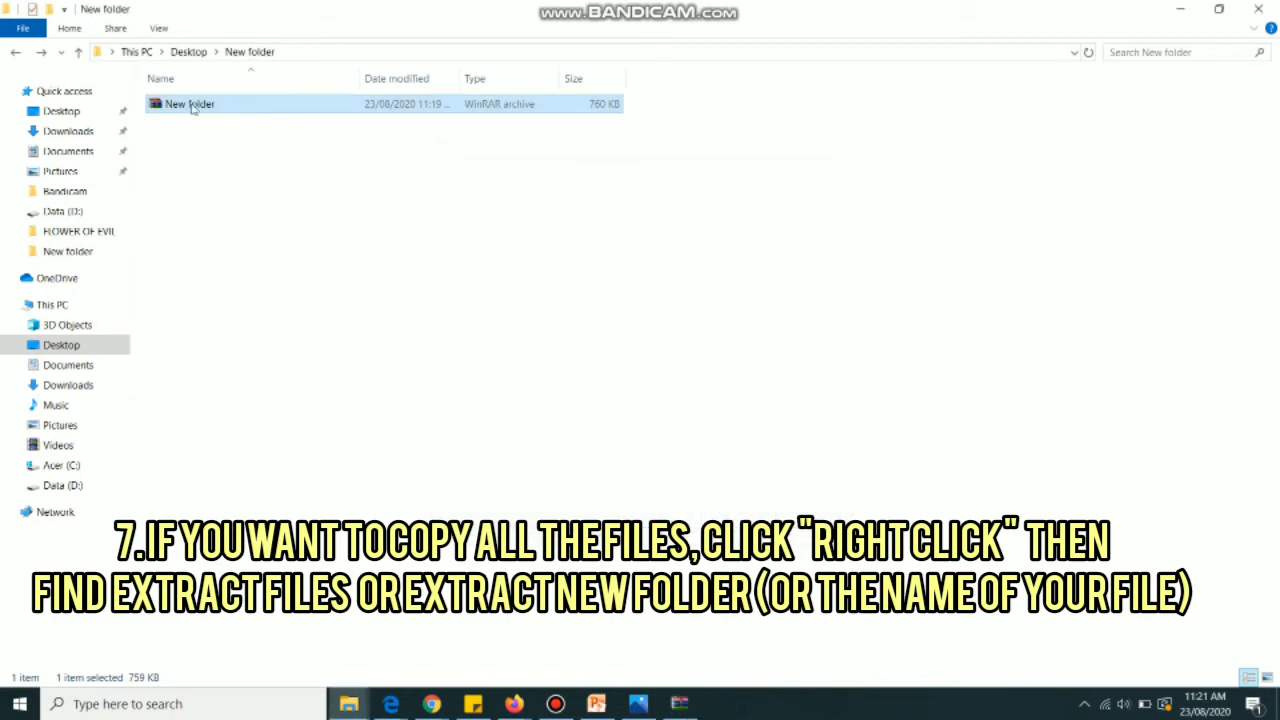
right_click(193, 109)
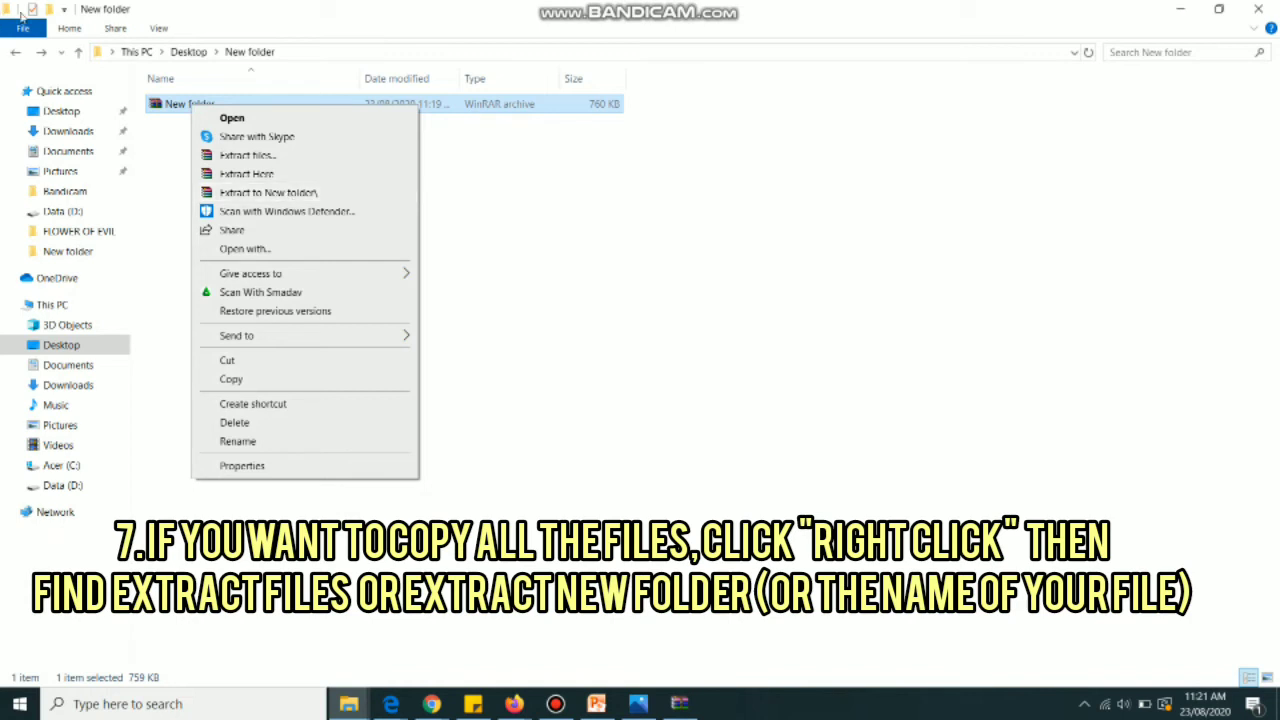
Extract the archive to New folder\ using the archive password
click(285, 193)
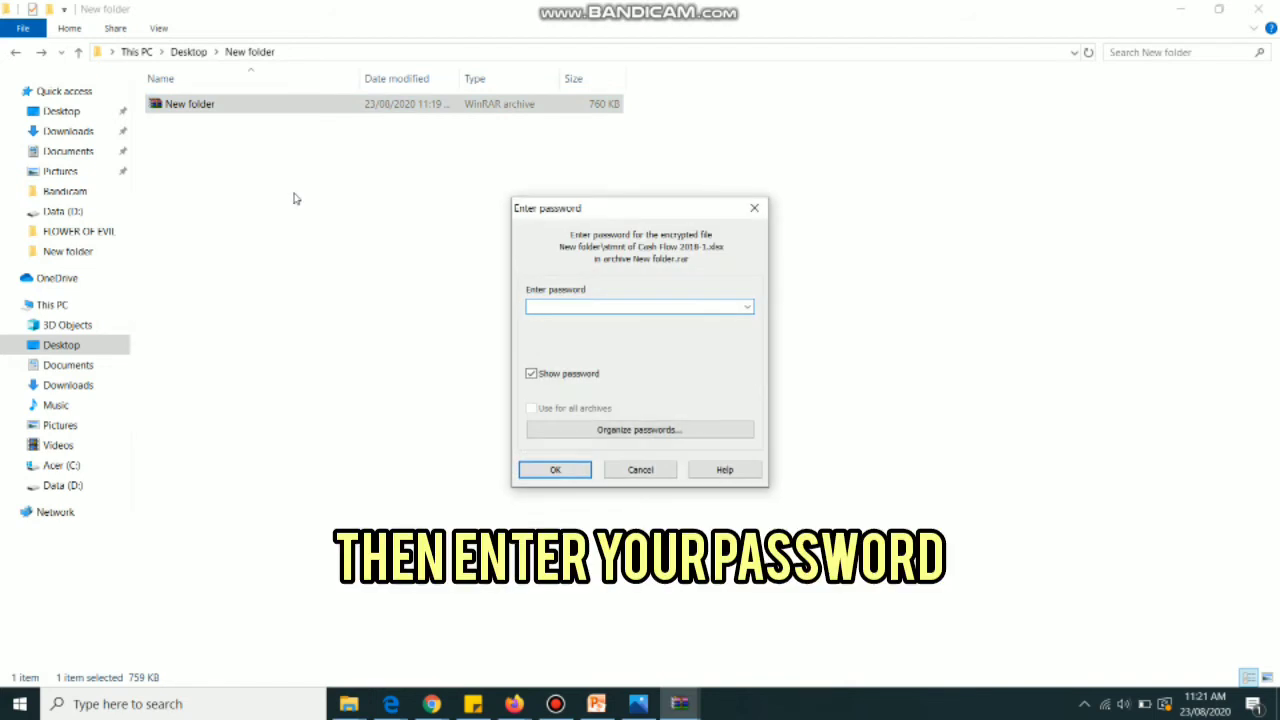
text(123456)
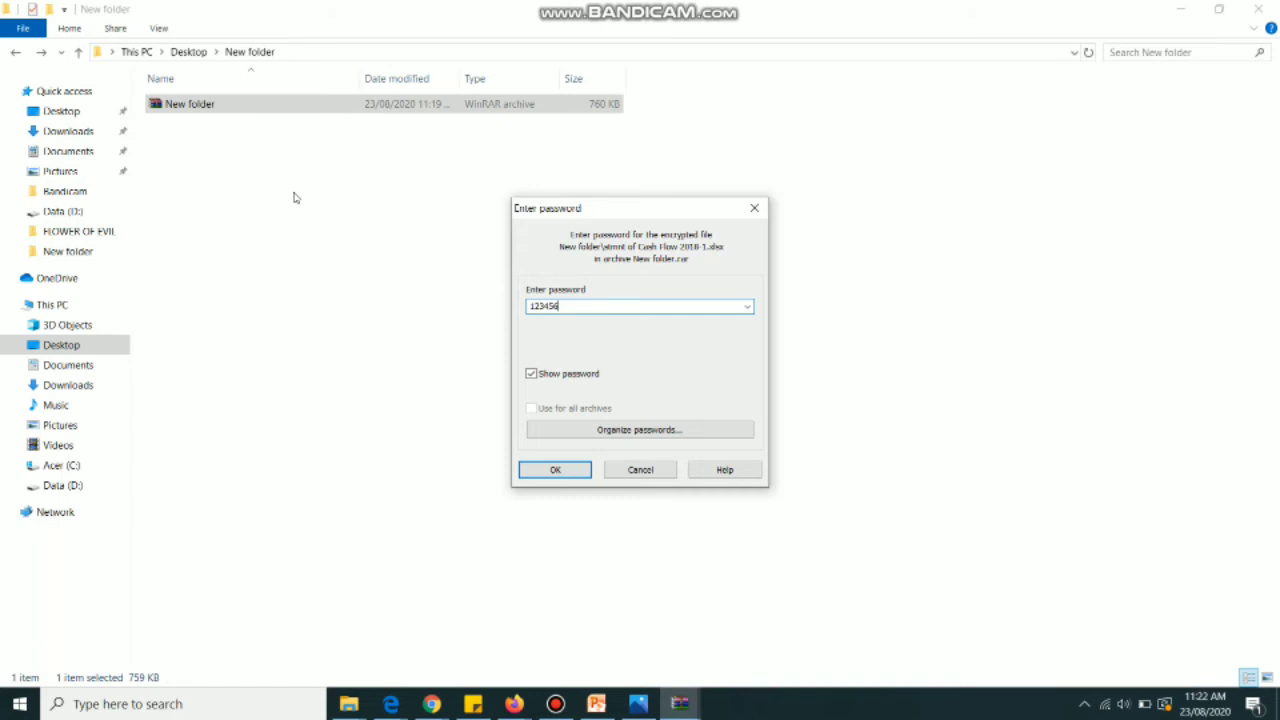
click(556, 469)
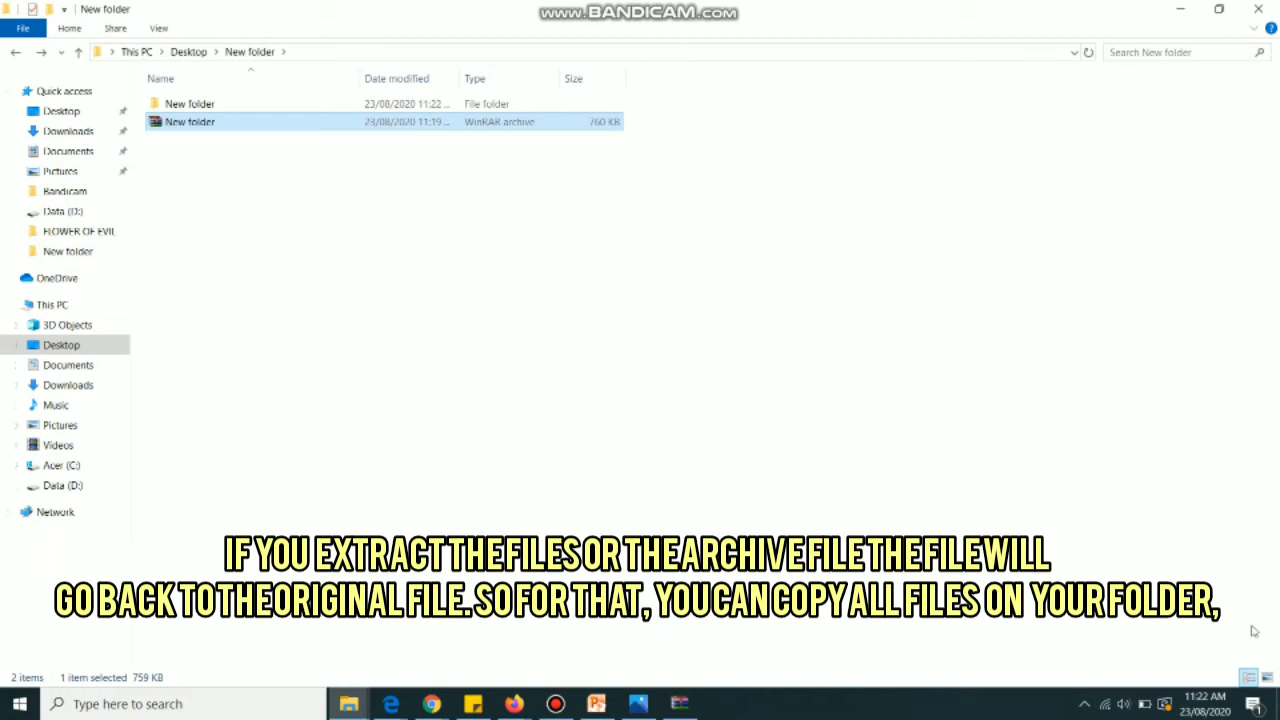
Switch to Large icons, open the extracted inner New folder, and copy all five files
click(1265, 679)
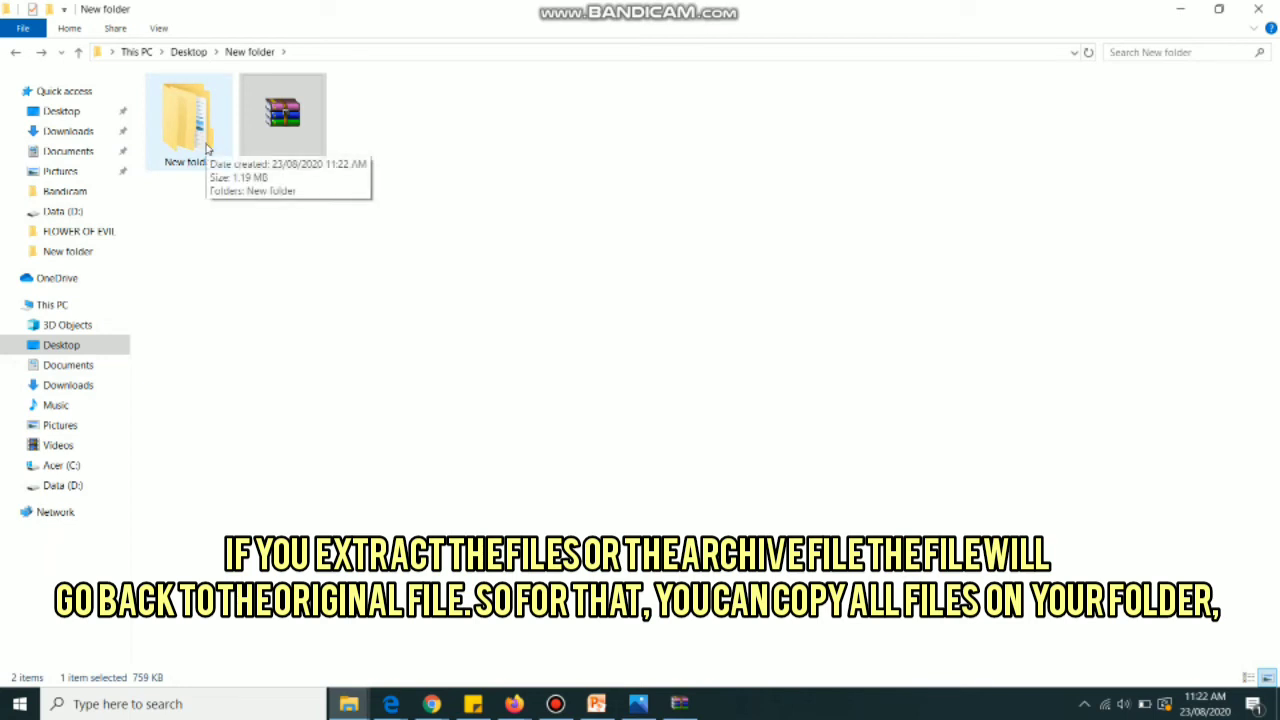
double_click(207, 148)
click(270, 104)
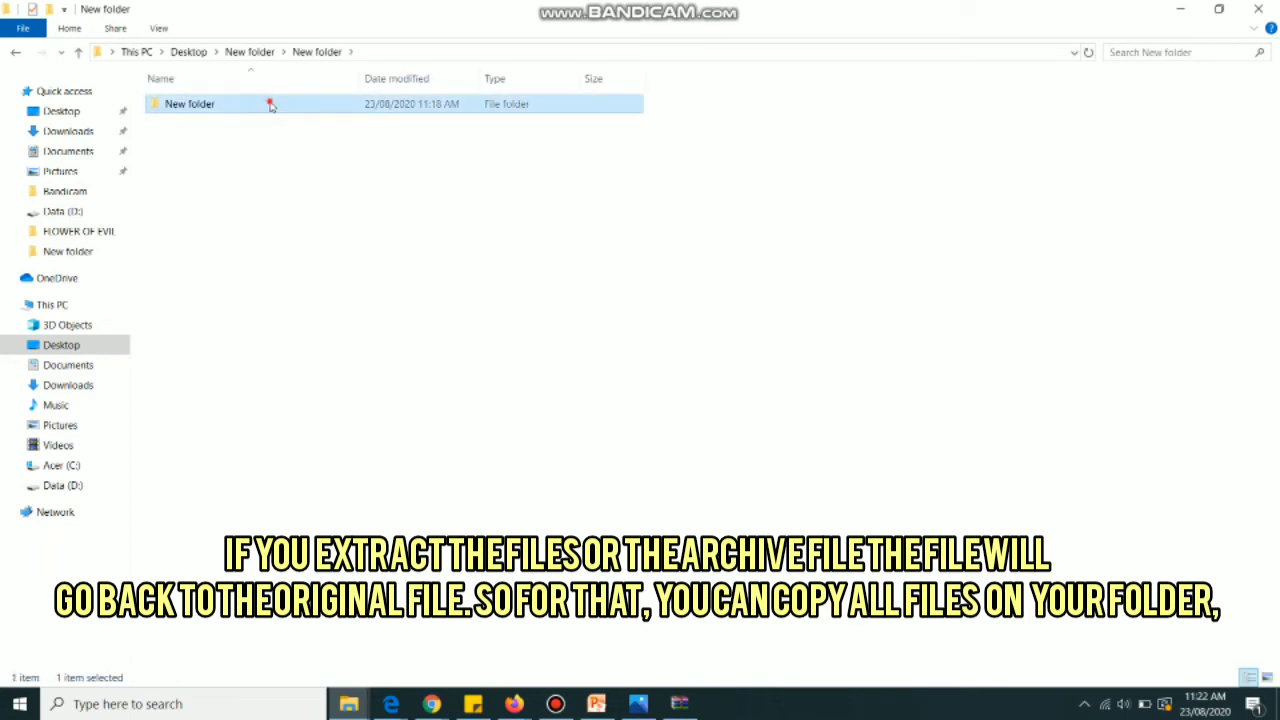
double_click(270, 104)
click(340, 162)
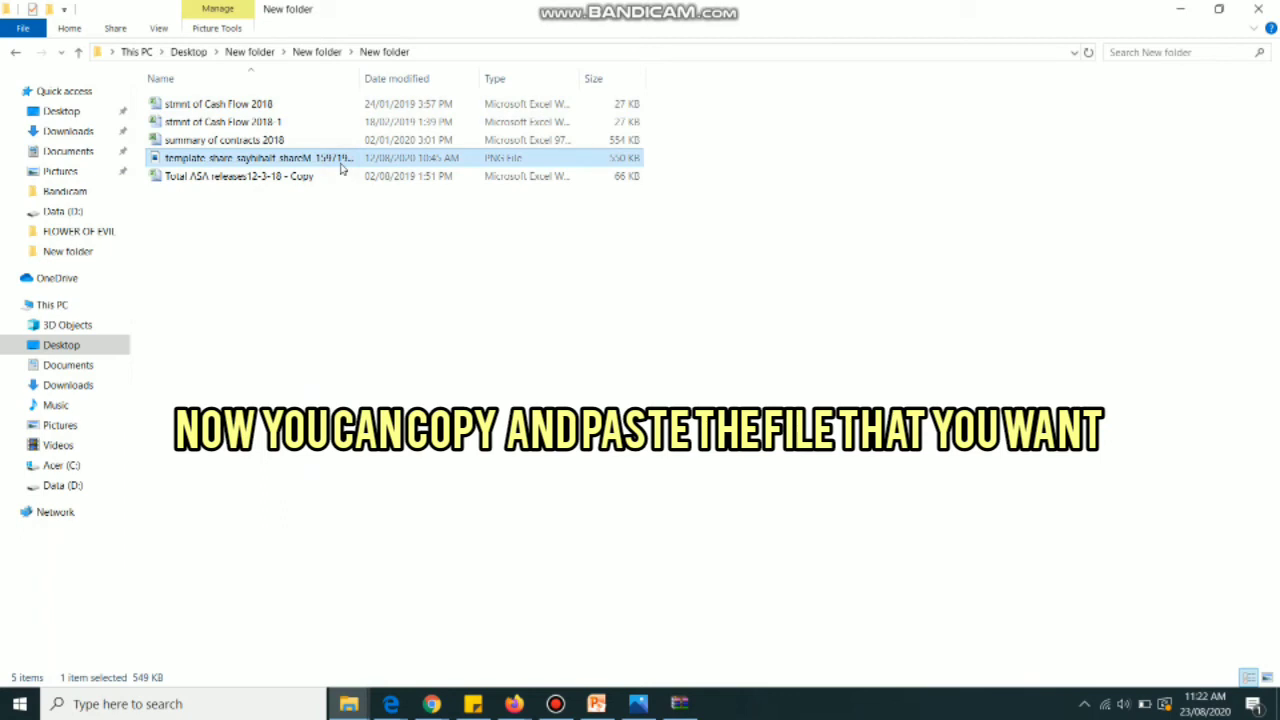
key(ctrl+a)
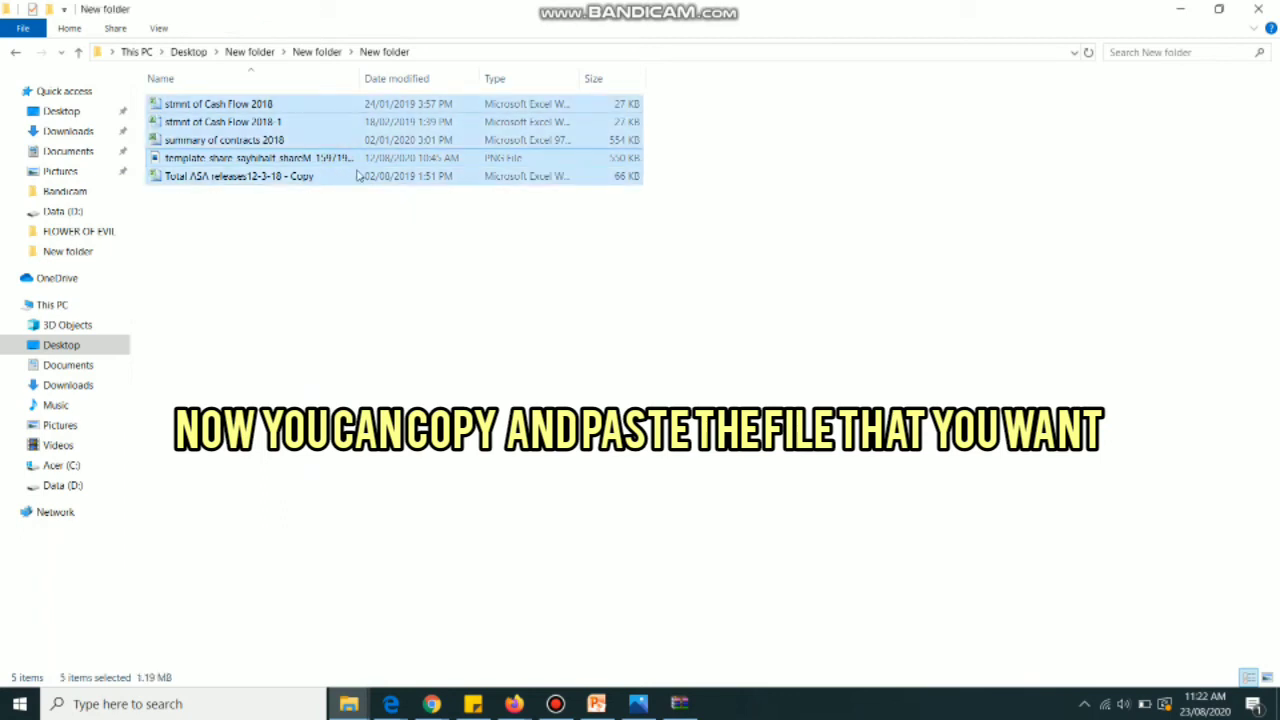
right_click(340, 140)
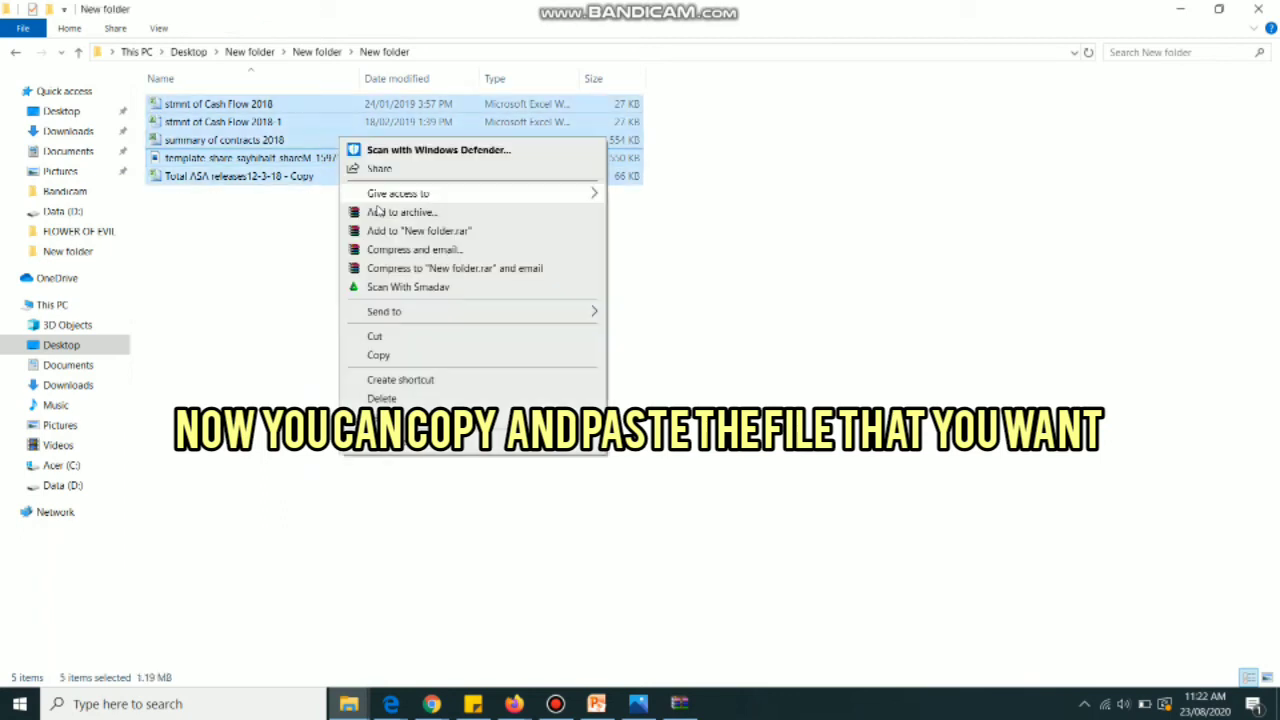
click(416, 360)
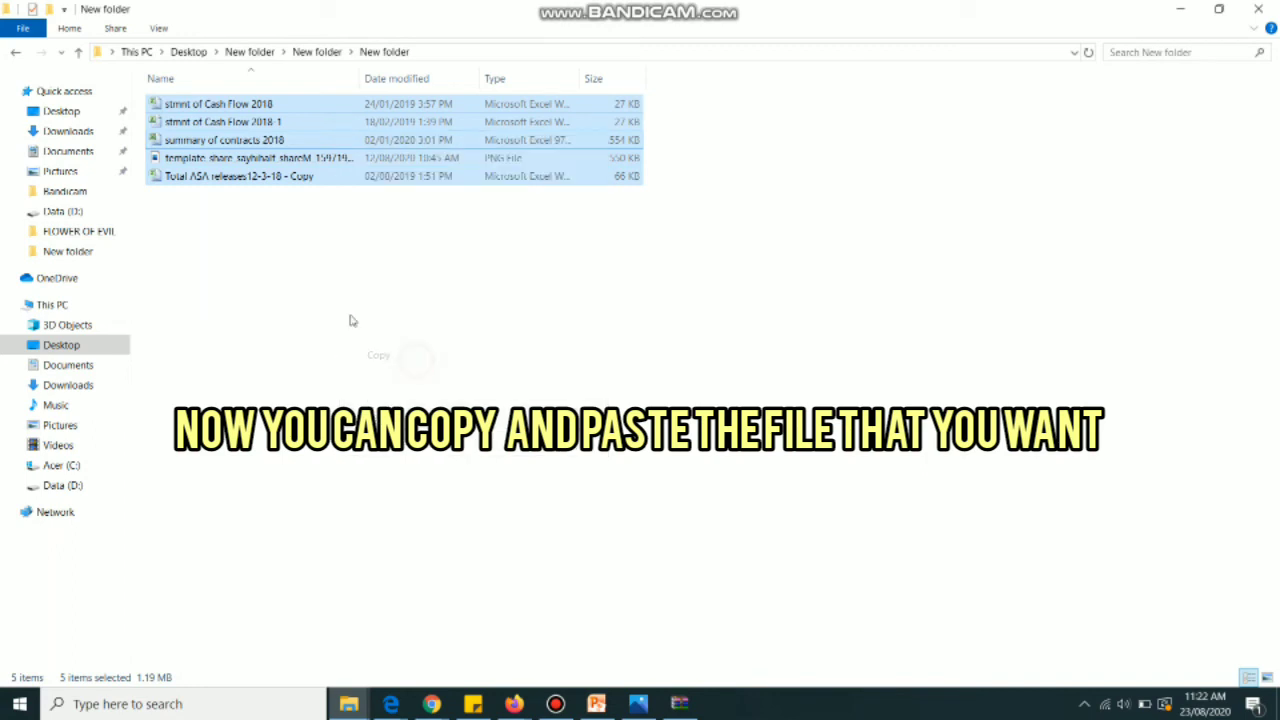
Paste the five files into the Desktop's New folder beside the archive
click(16, 58)
click(16, 58)
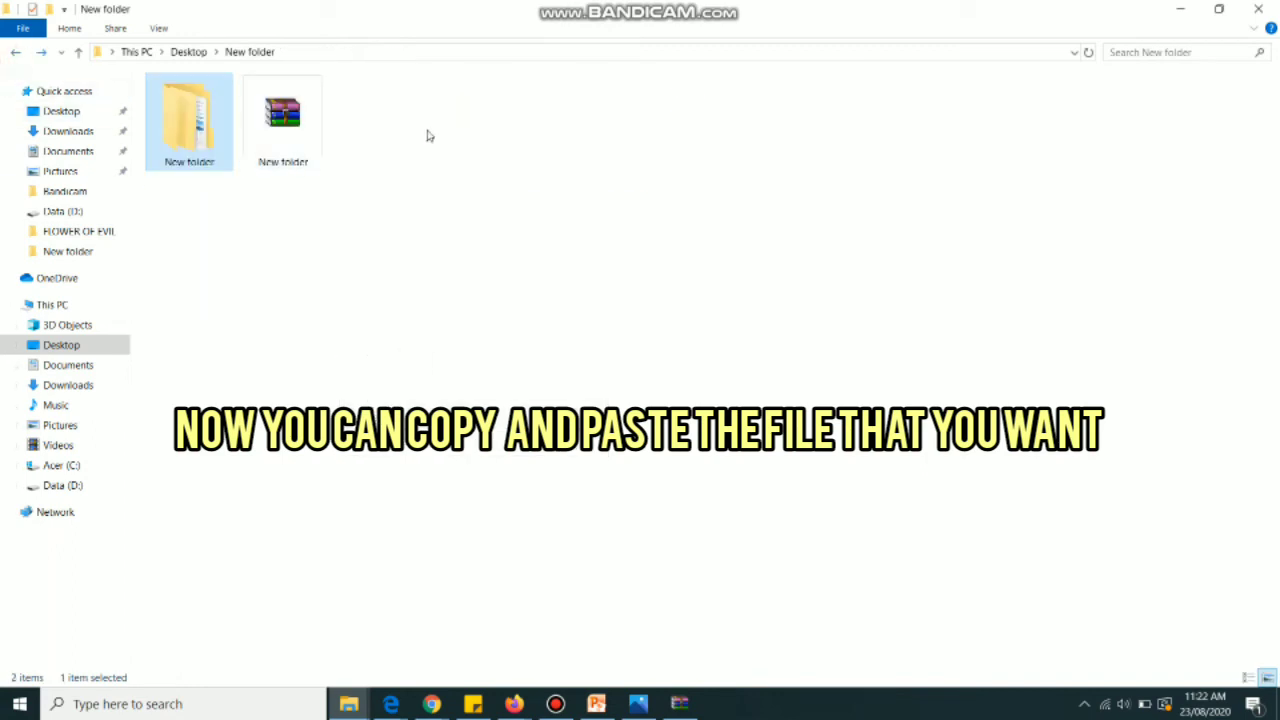
right_click(467, 282)
click(507, 398)
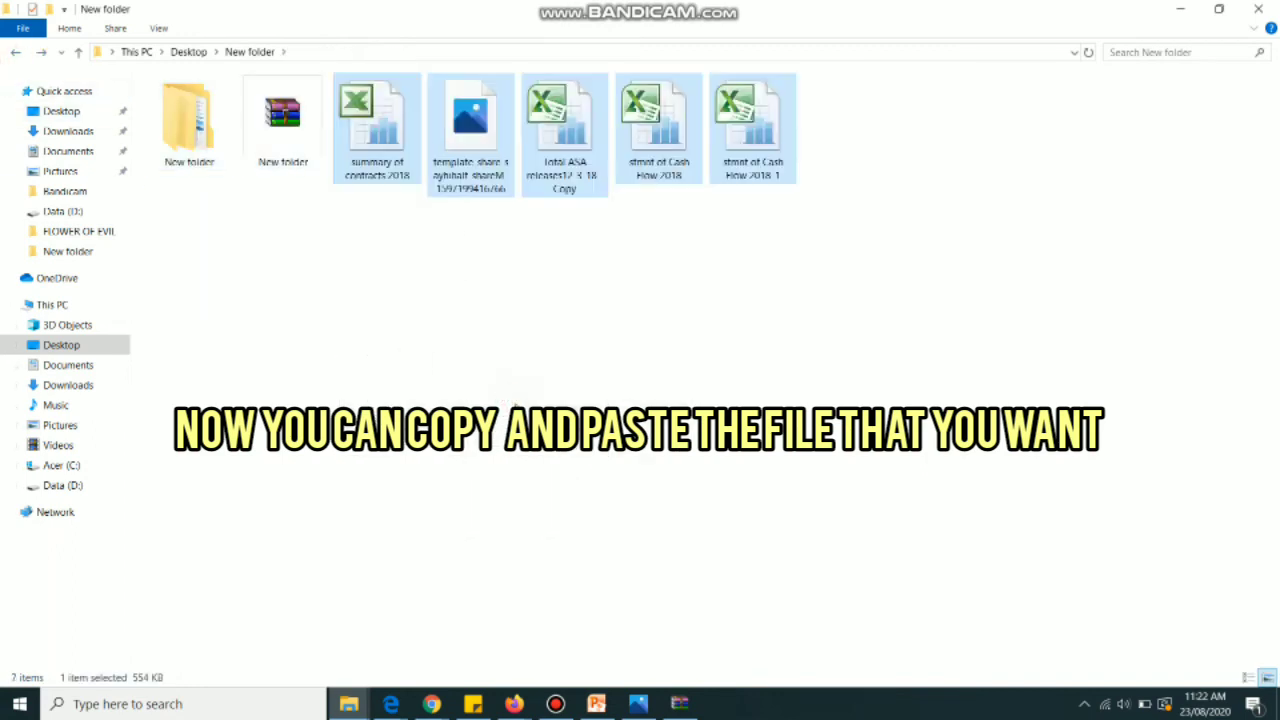
click(885, 346)
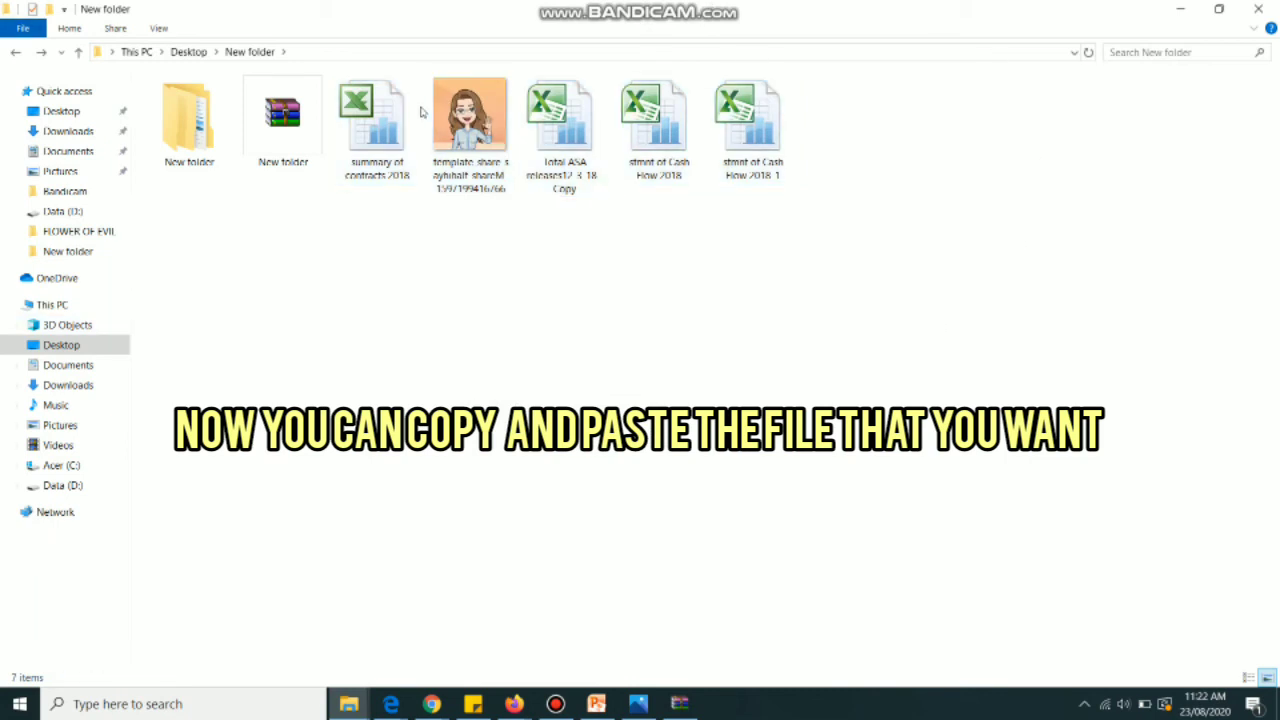
View the template PNG in Photos, then return to the New folder Explorer window
double_click(637, 147)
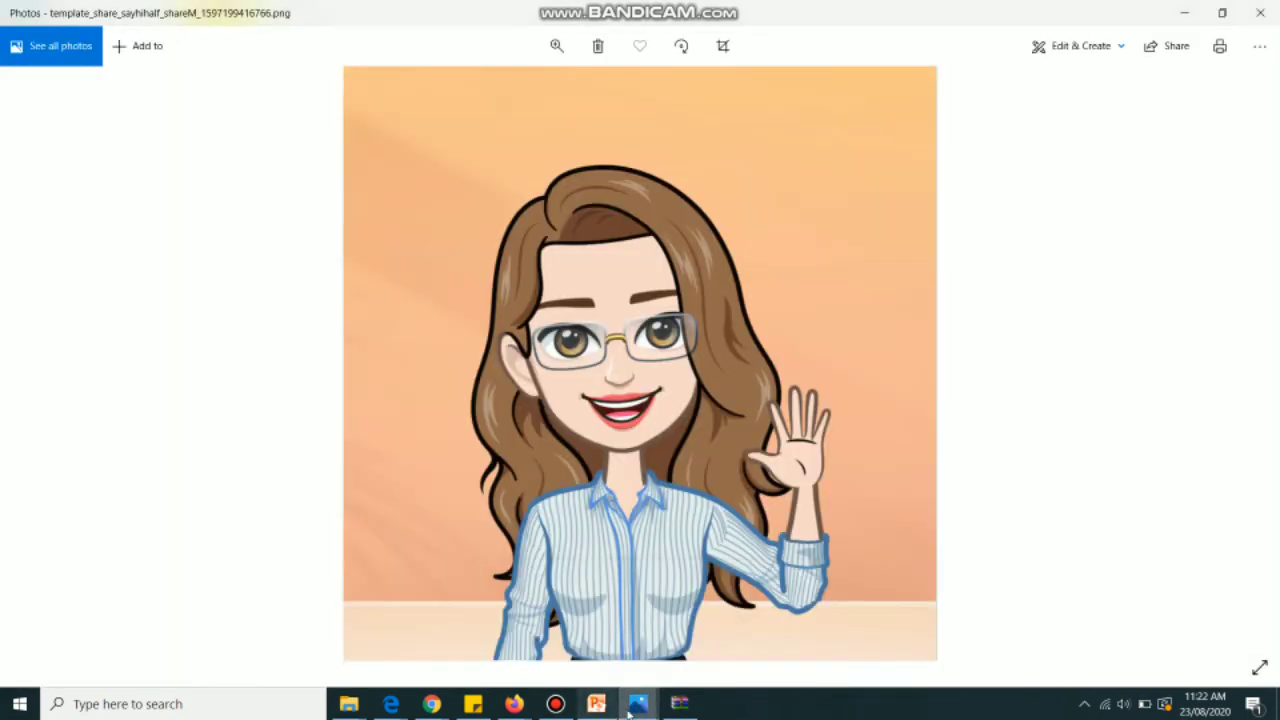
mouse_move(357, 706)
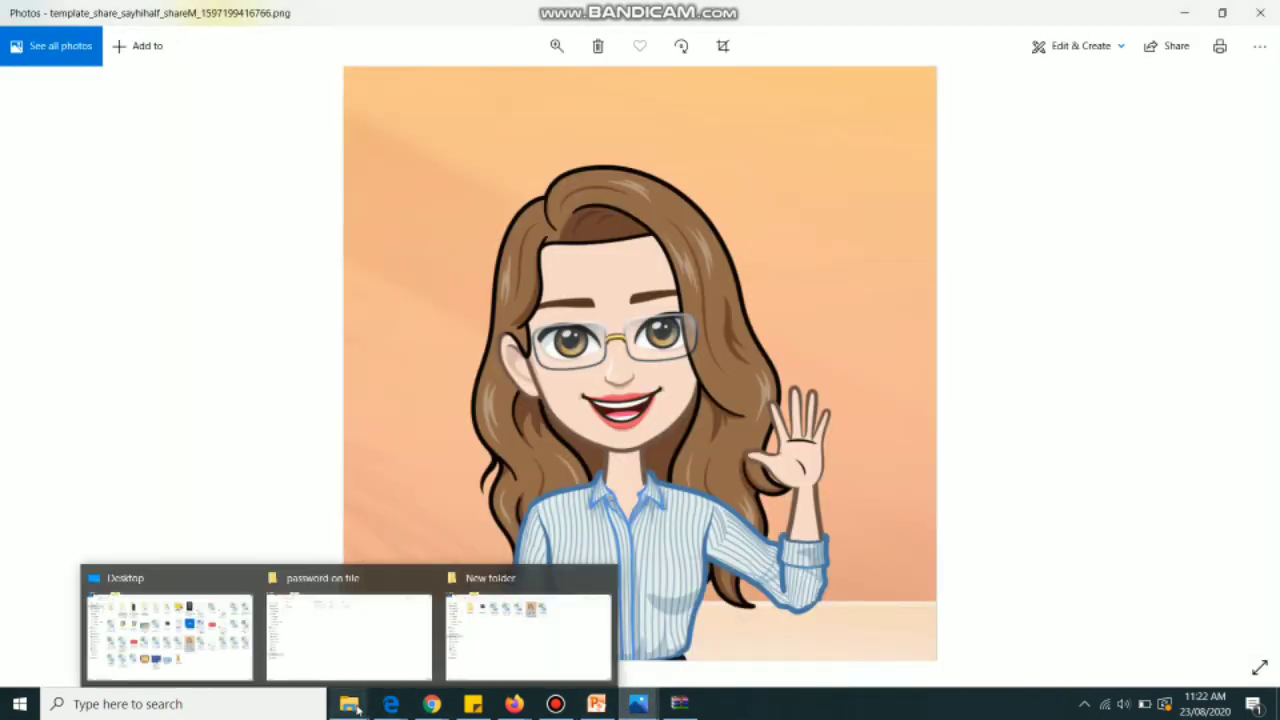
click(515, 648)
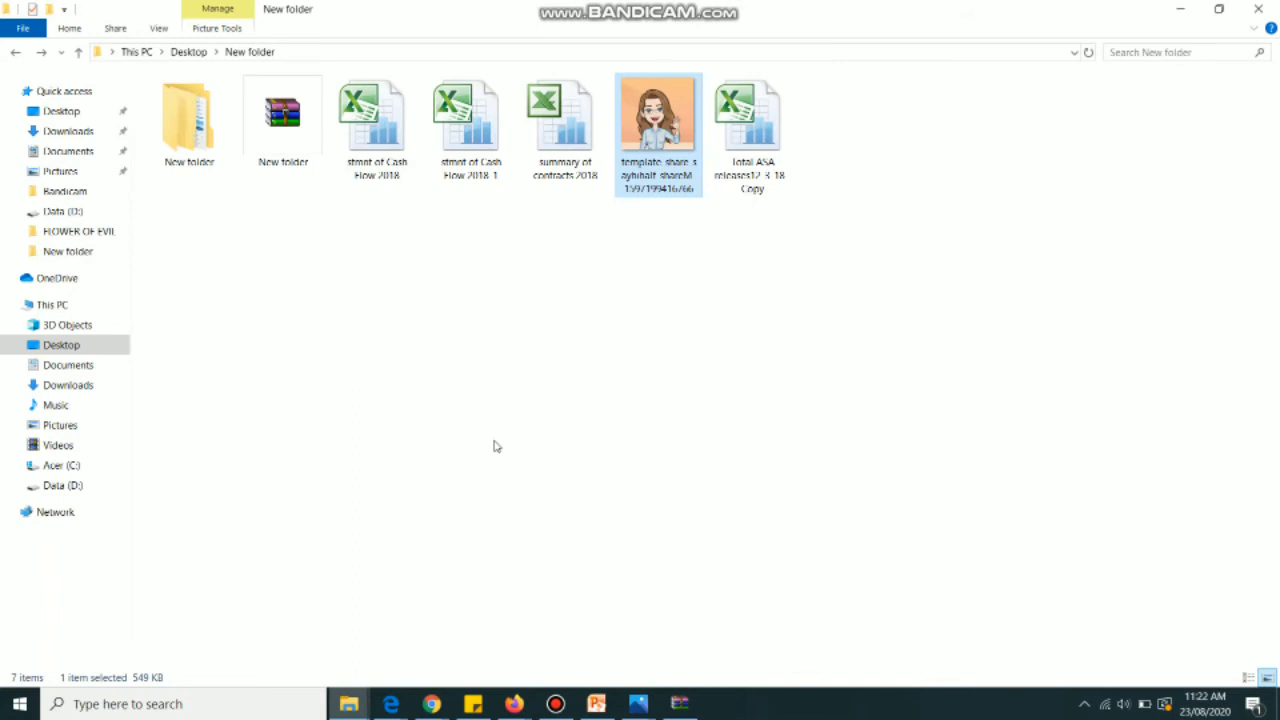
click(364, 166)
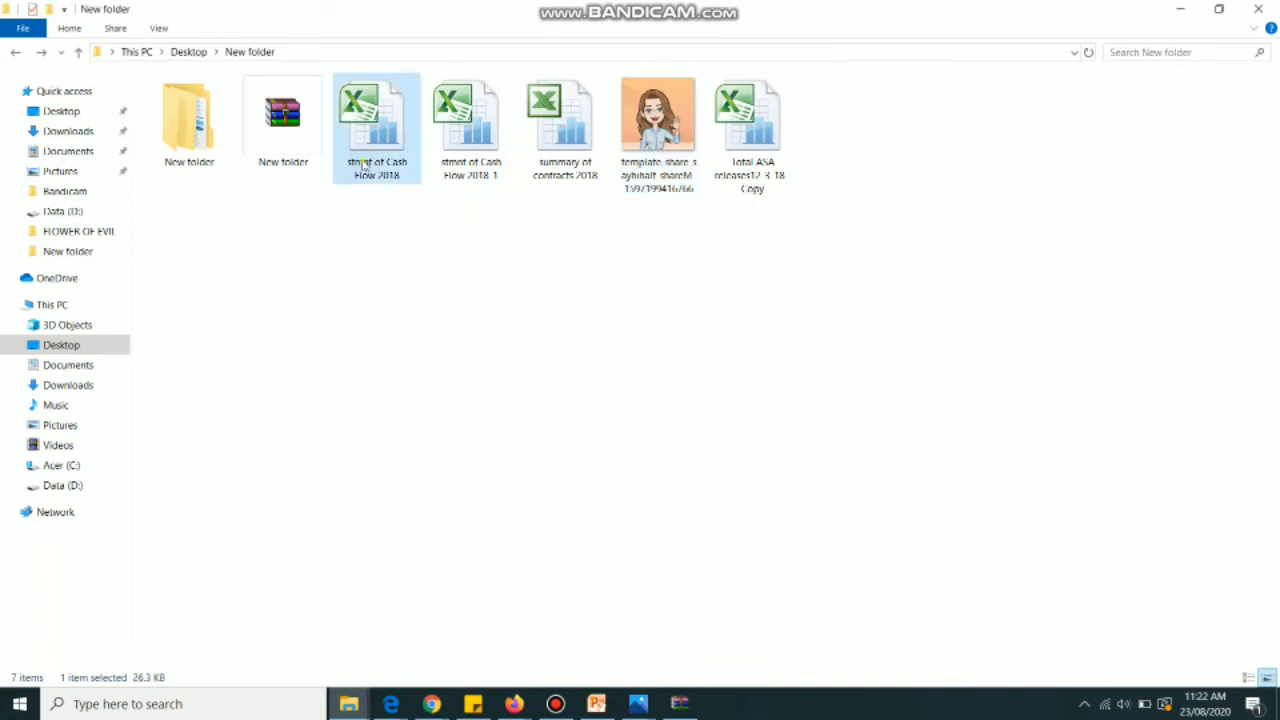
right_click(363, 165)
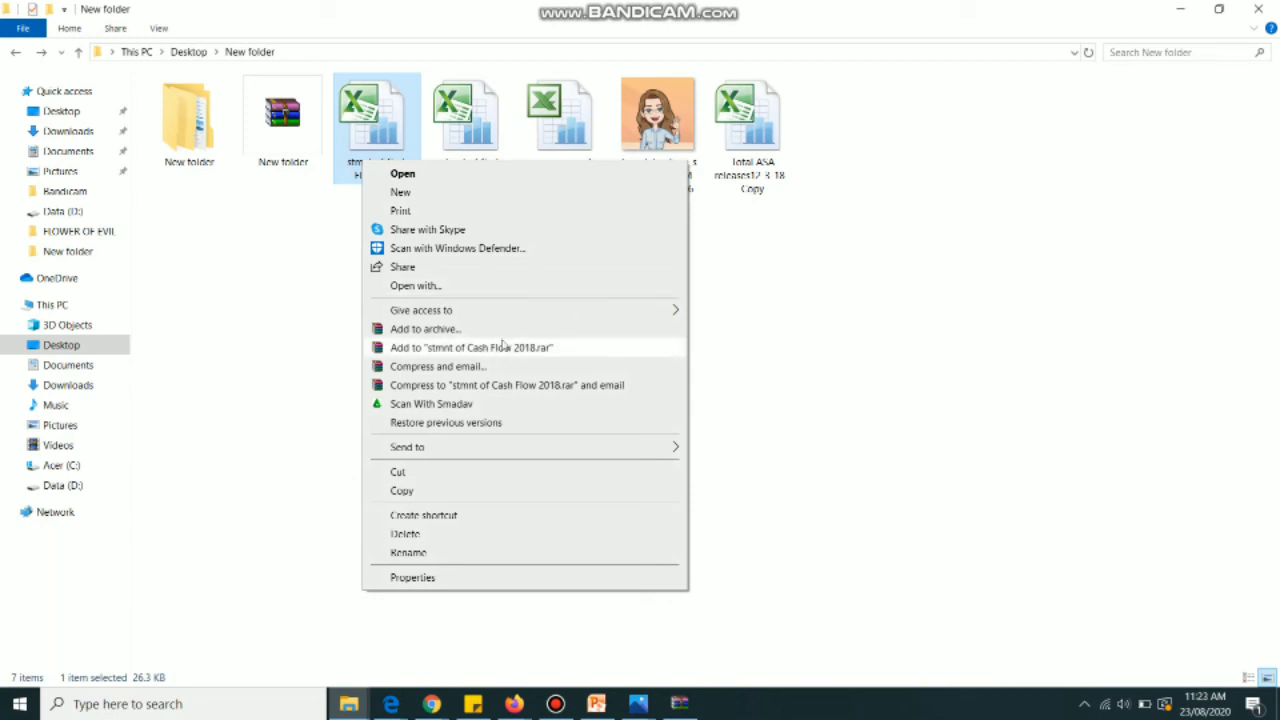
mouse_move(528, 318)
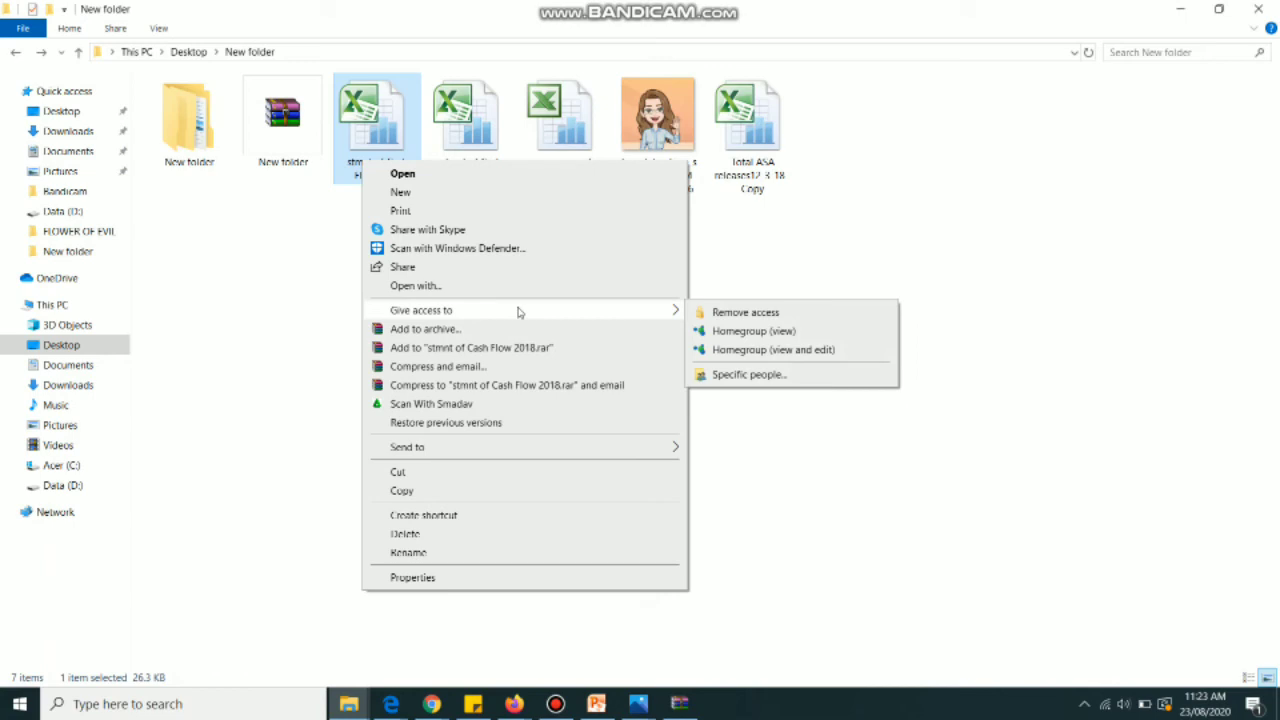
click(836, 242)
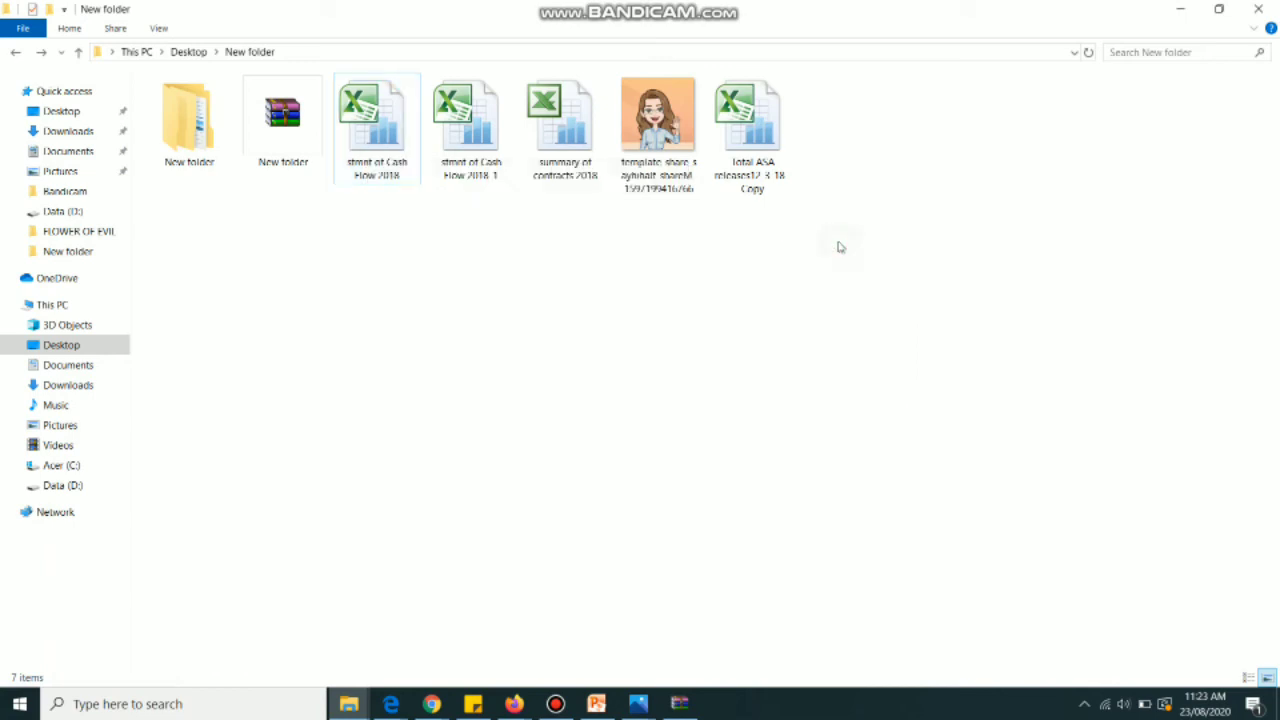